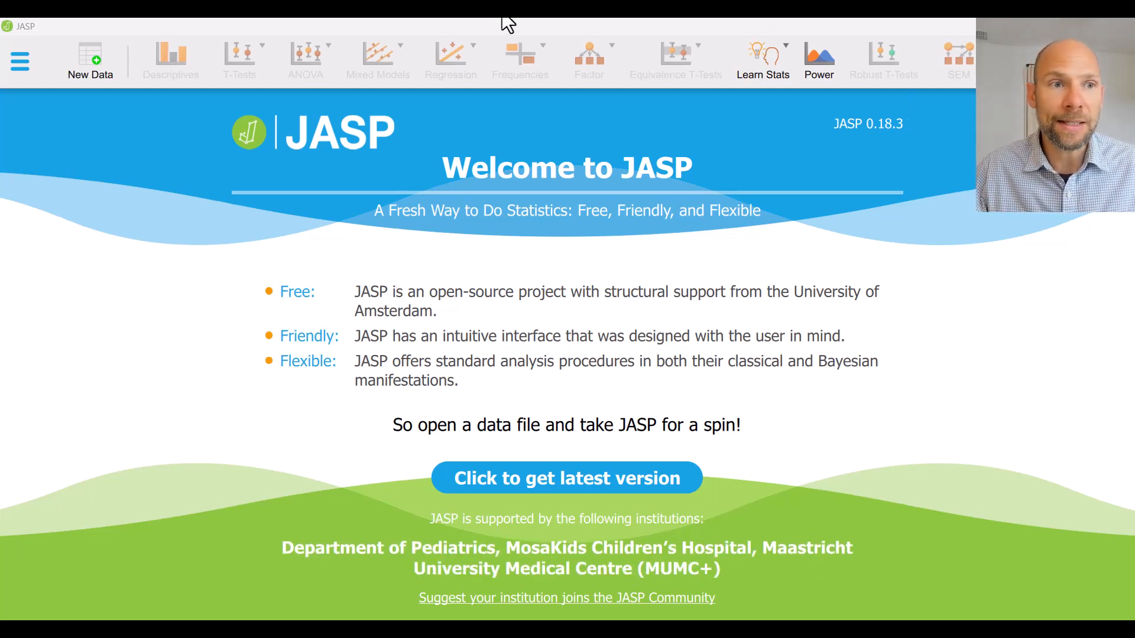
- Open the recent data file math.sav from the Youtube folder
{"action": "left_click", "coordinate": [24, 72]}
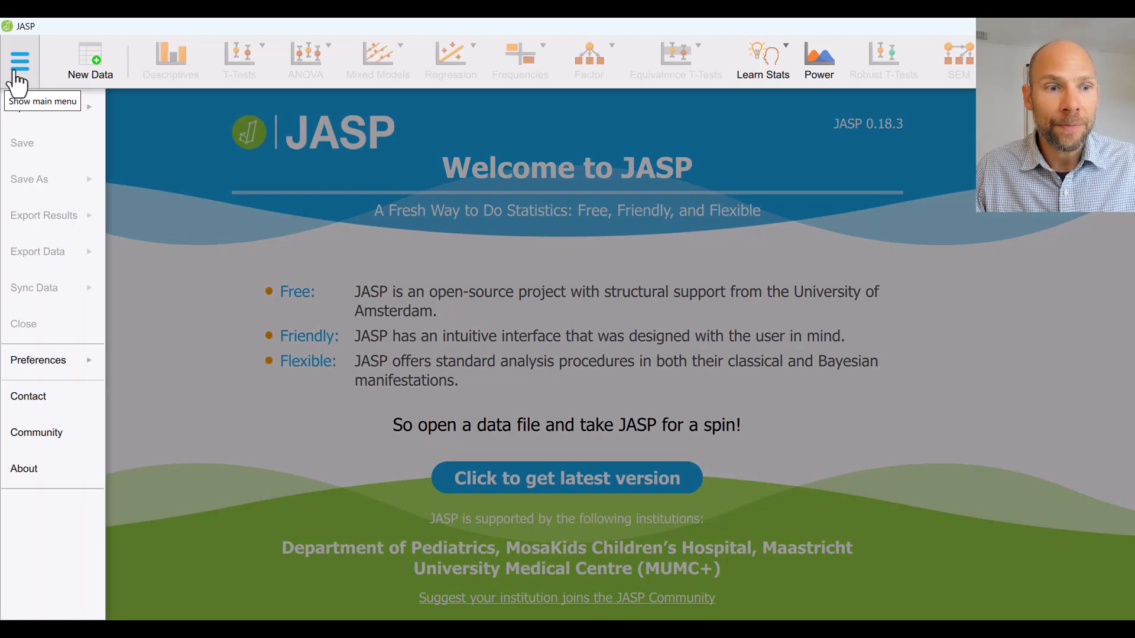
{"action": "left_click", "coordinate": [83, 113]}
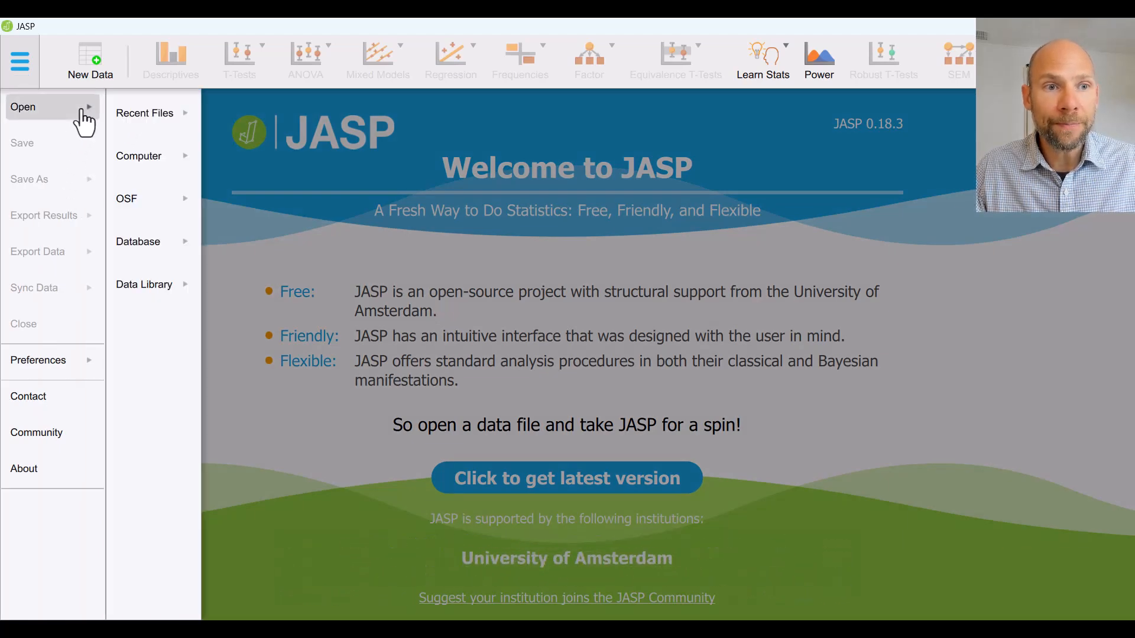
{"action": "left_click", "coordinate": [141, 114]}
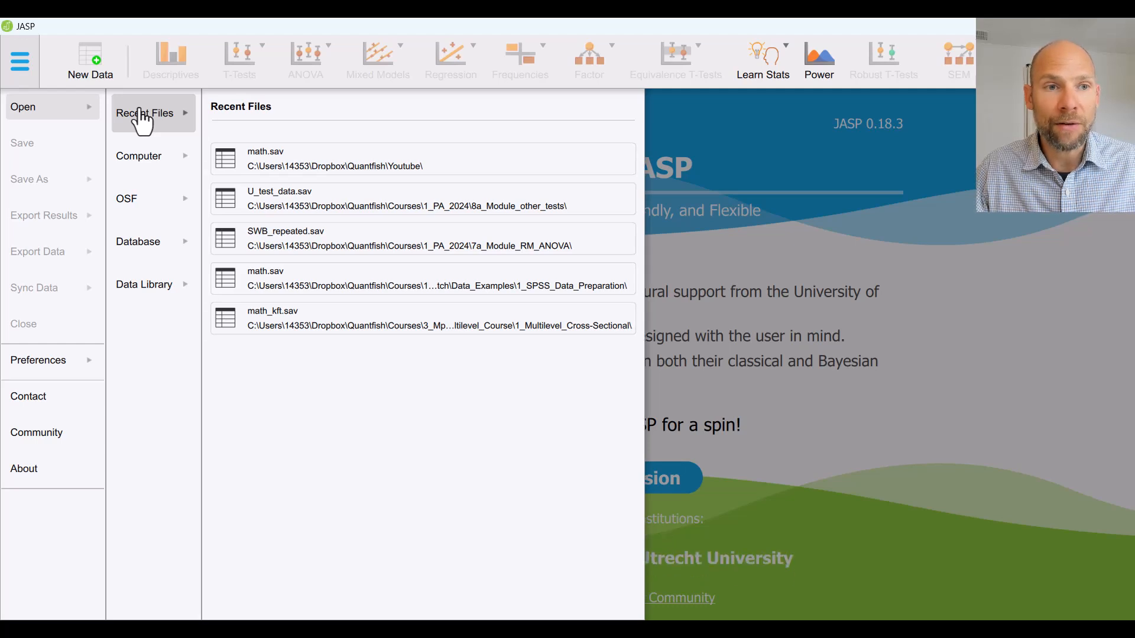
{"action": "left_click", "coordinate": [143, 160]}
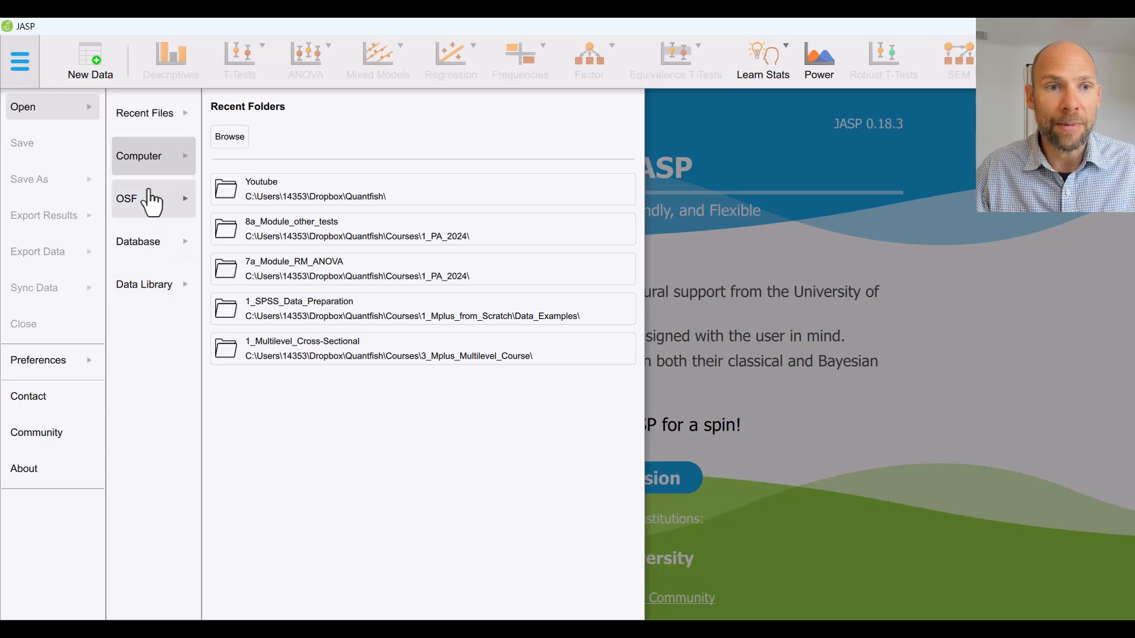
{"action": "left_click", "coordinate": [154, 123]}
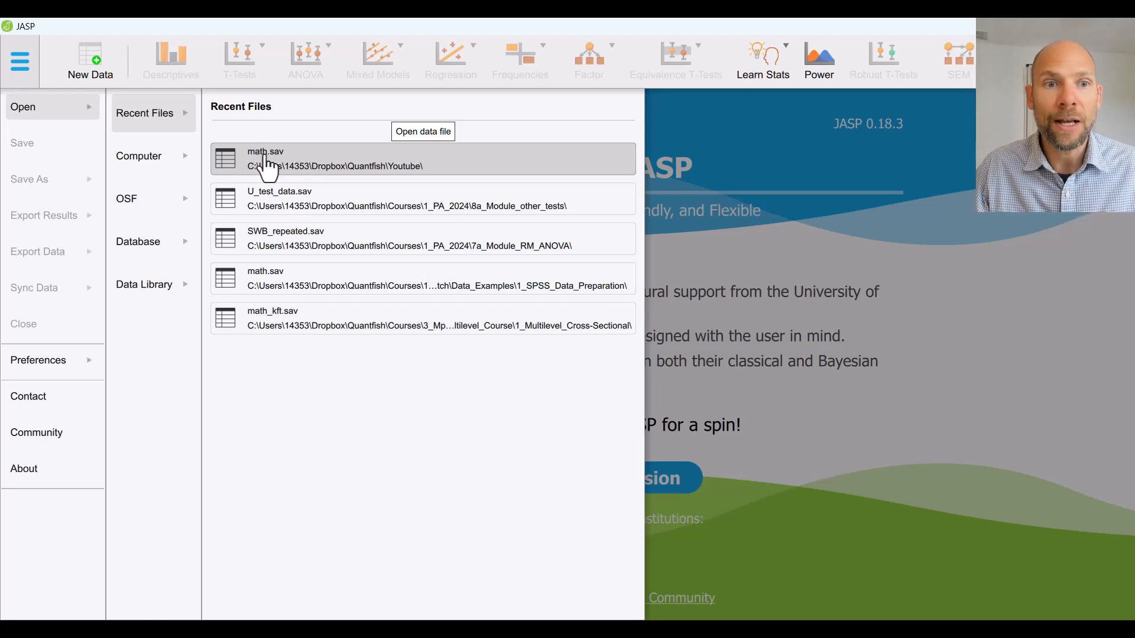
{"action": "left_click", "coordinate": [296, 171]}
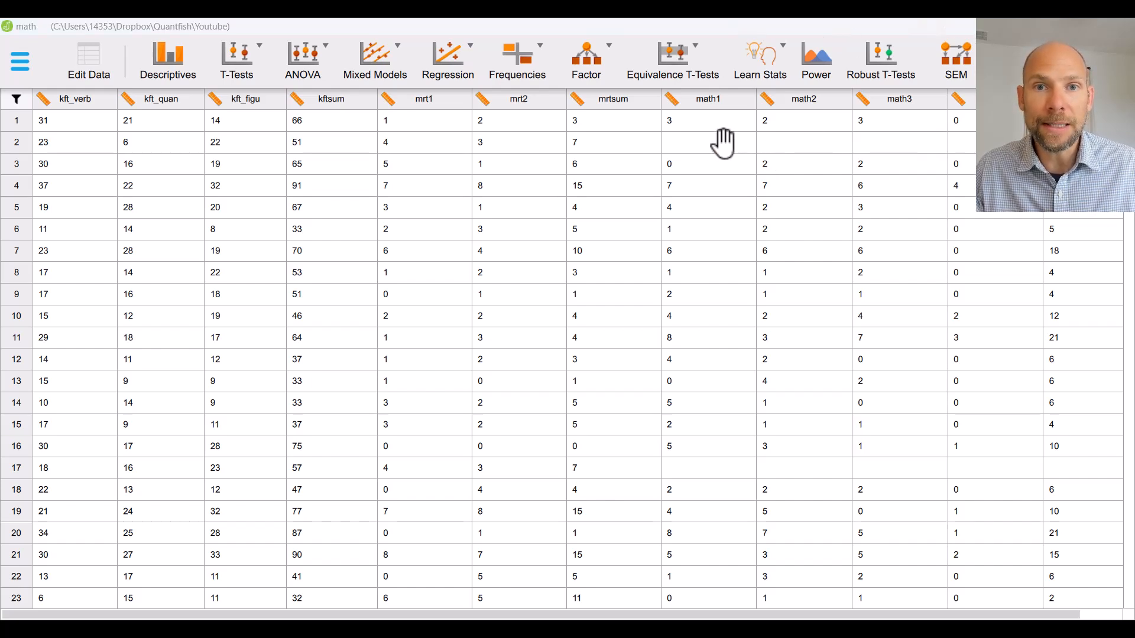
- Start a Confirmatory Factor Analysis and assign kft_verb, kft_quan and kft_figu to the first factor
{"action": "left_click", "coordinate": [595, 68]}
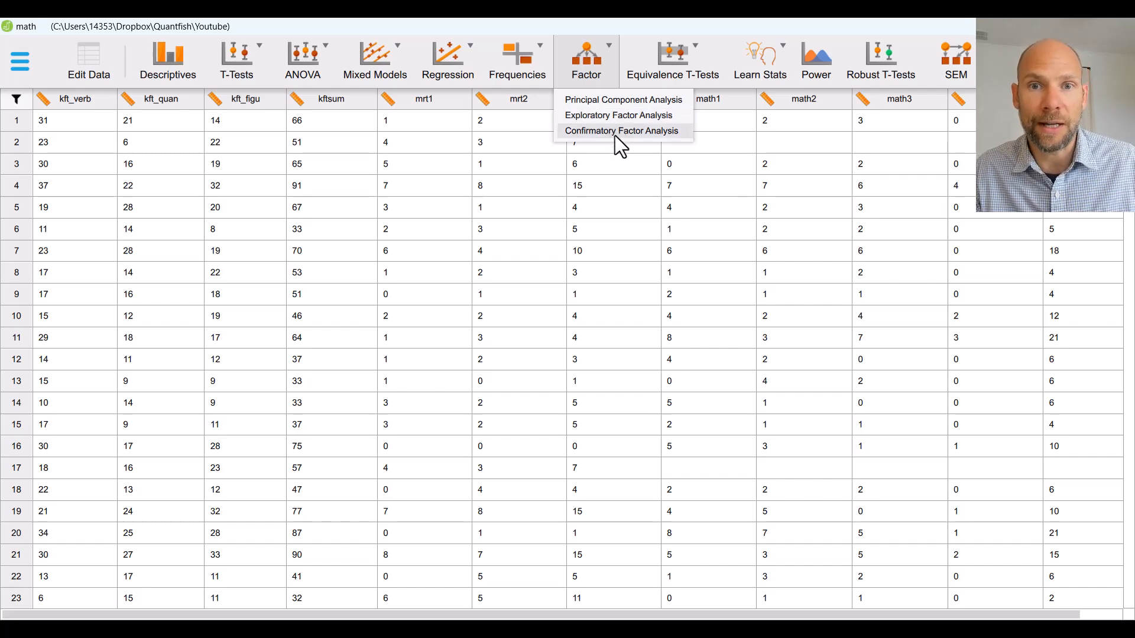
{"action": "left_click", "coordinate": [680, 135]}
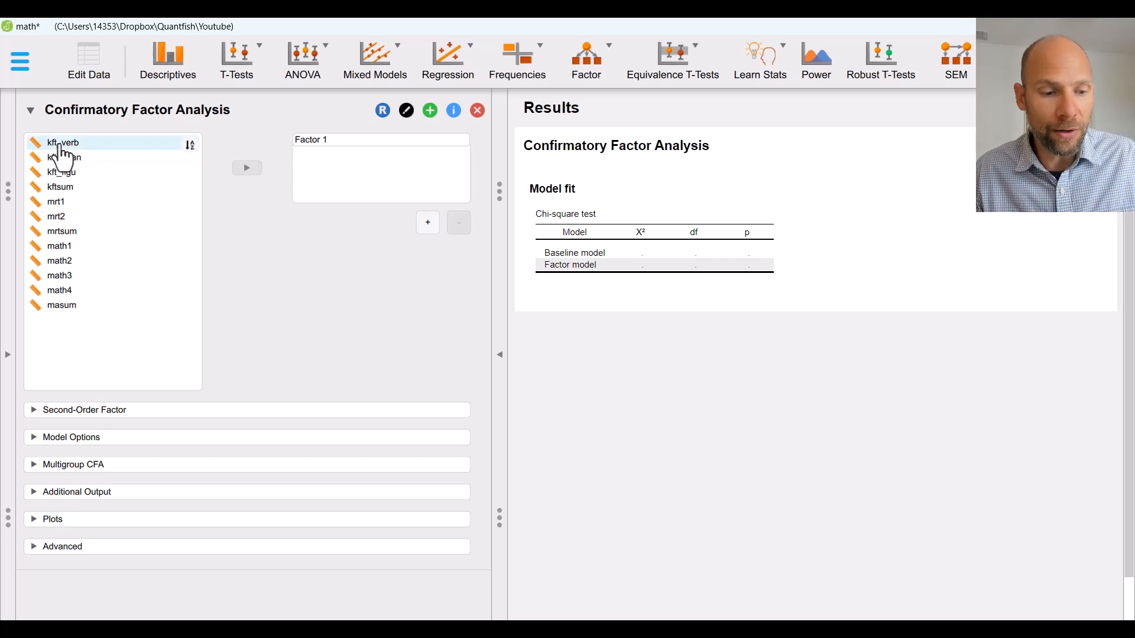
{"action": "left_click_drag", "start_coordinate": [62, 144], "coordinate": [90, 181]}
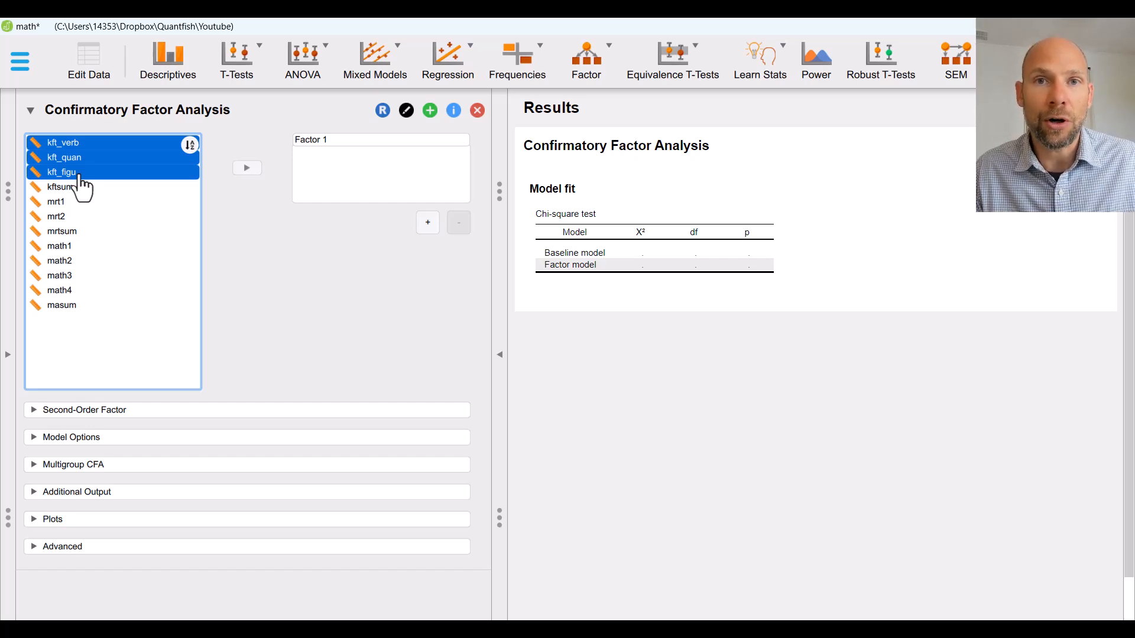
{"action": "left_click", "coordinate": [247, 168]}
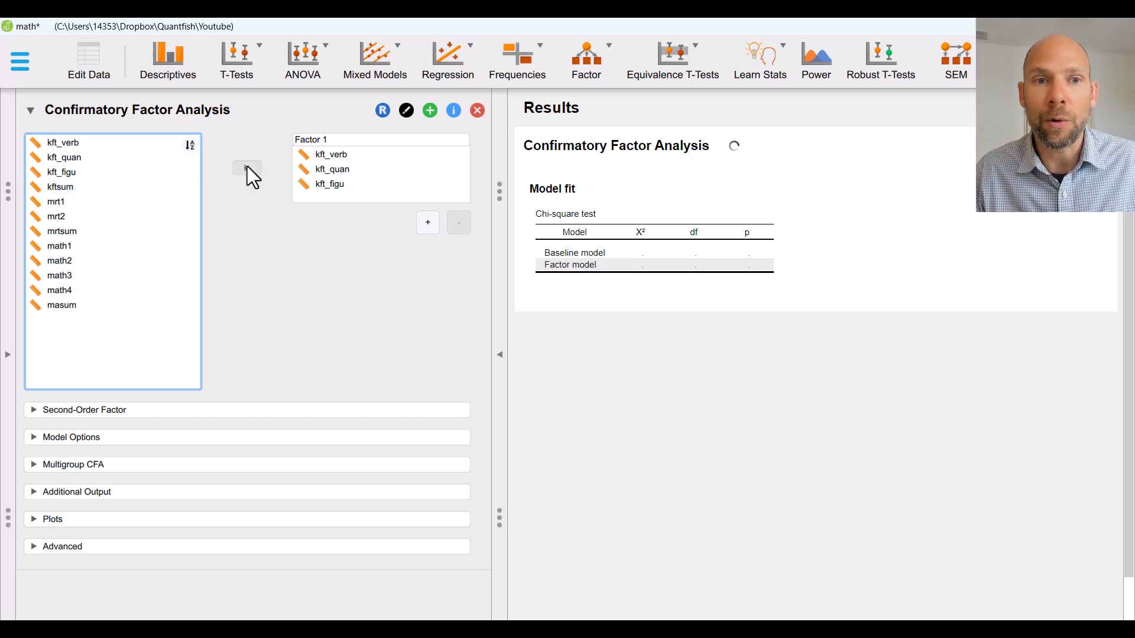
- Rename the first factor as Cognitive
{"action": "left_click", "coordinate": [324, 141]}
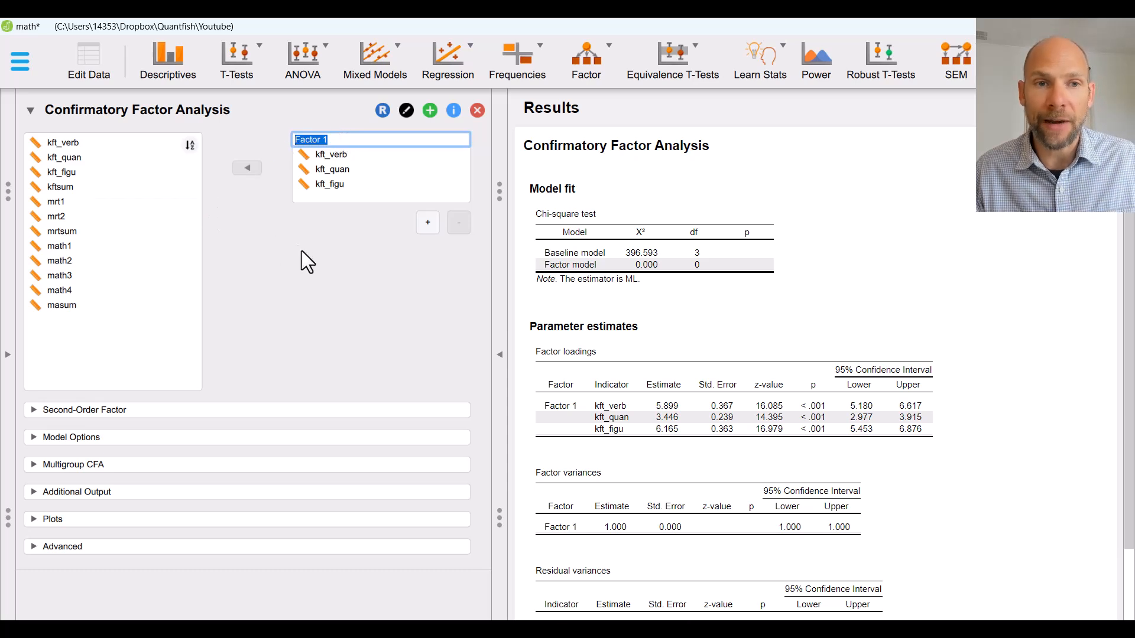
{"action": "type", "text": "C"}
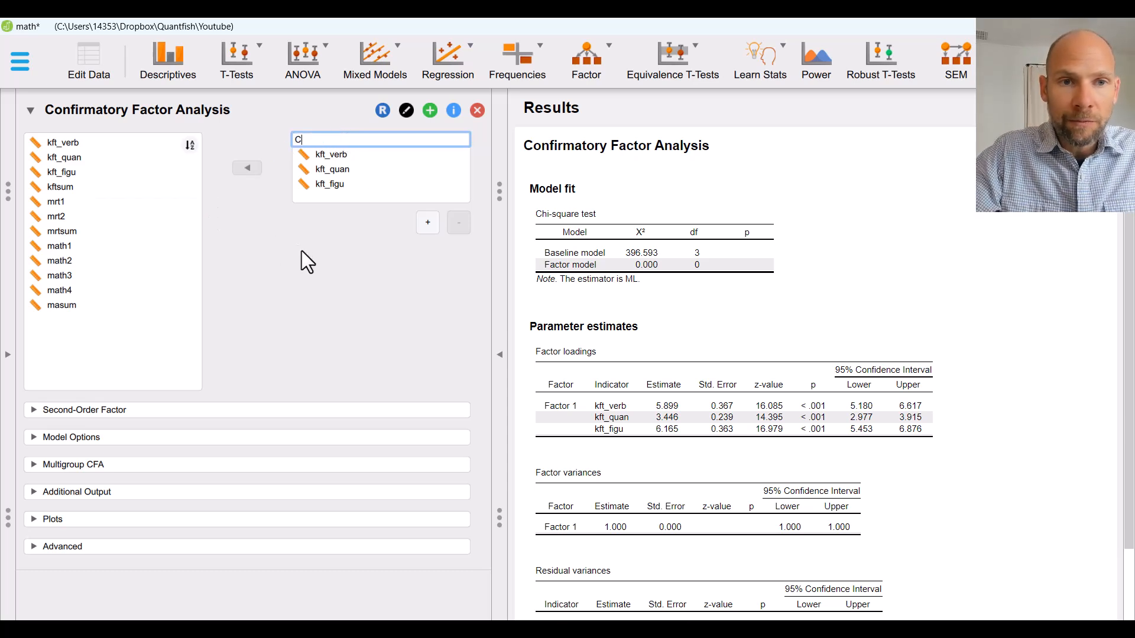
{"action": "type", "text": "ognitive"}
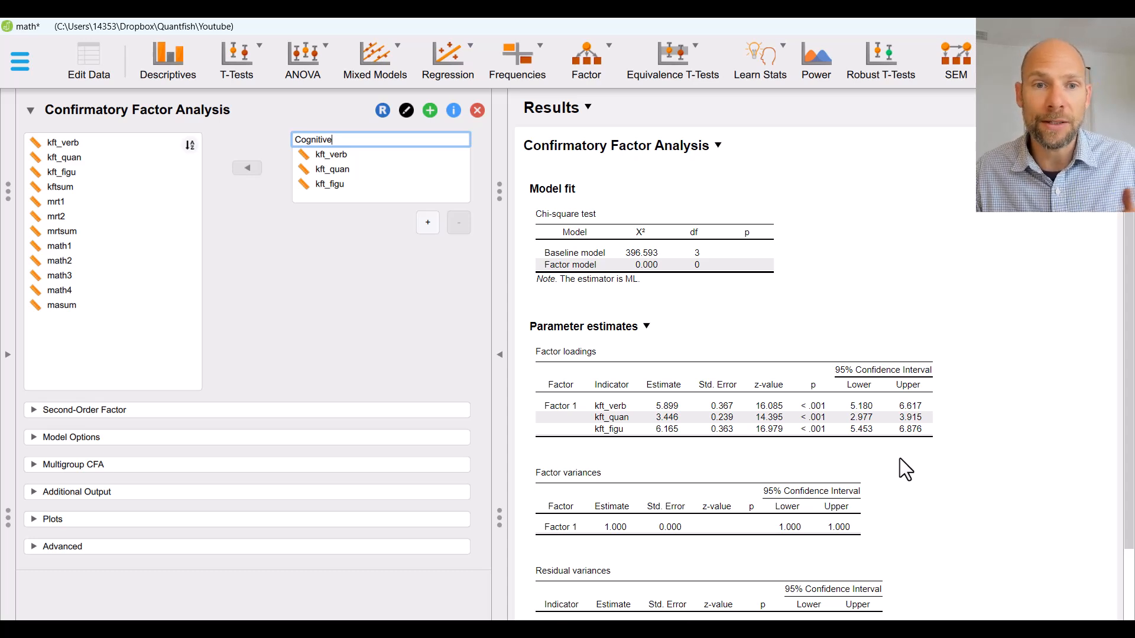
- Add a second factor named Math and assign math1, math2, math3 and math4 as its indicators
{"action": "left_click", "coordinate": [427, 224]}
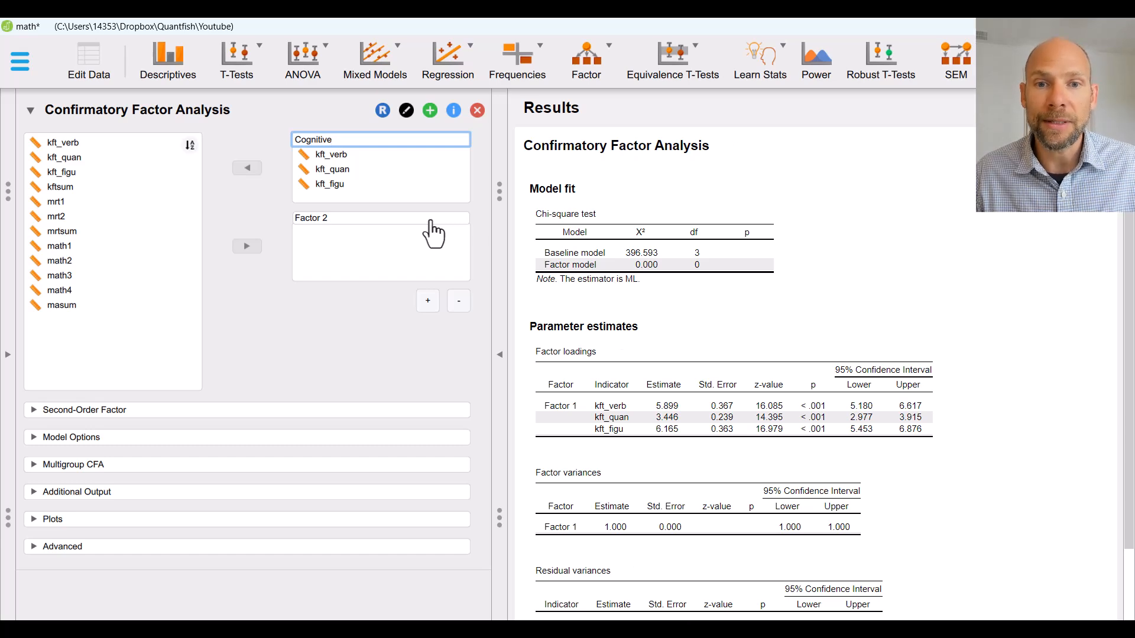
{"action": "double_click", "coordinate": [300, 219]}
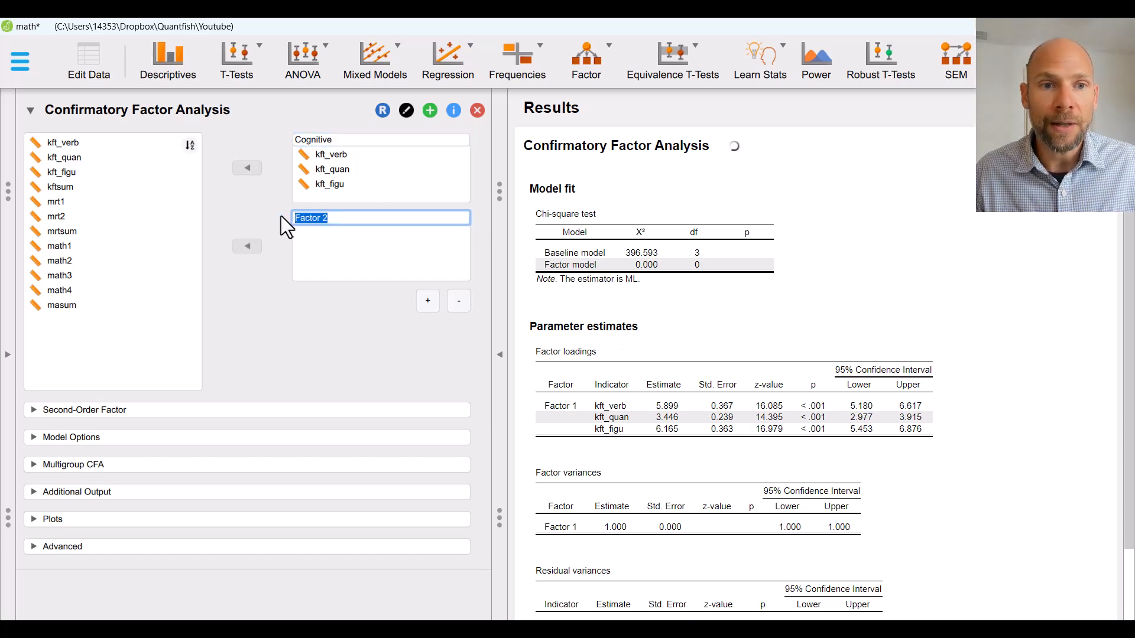
{"action": "type", "text": "Math"}
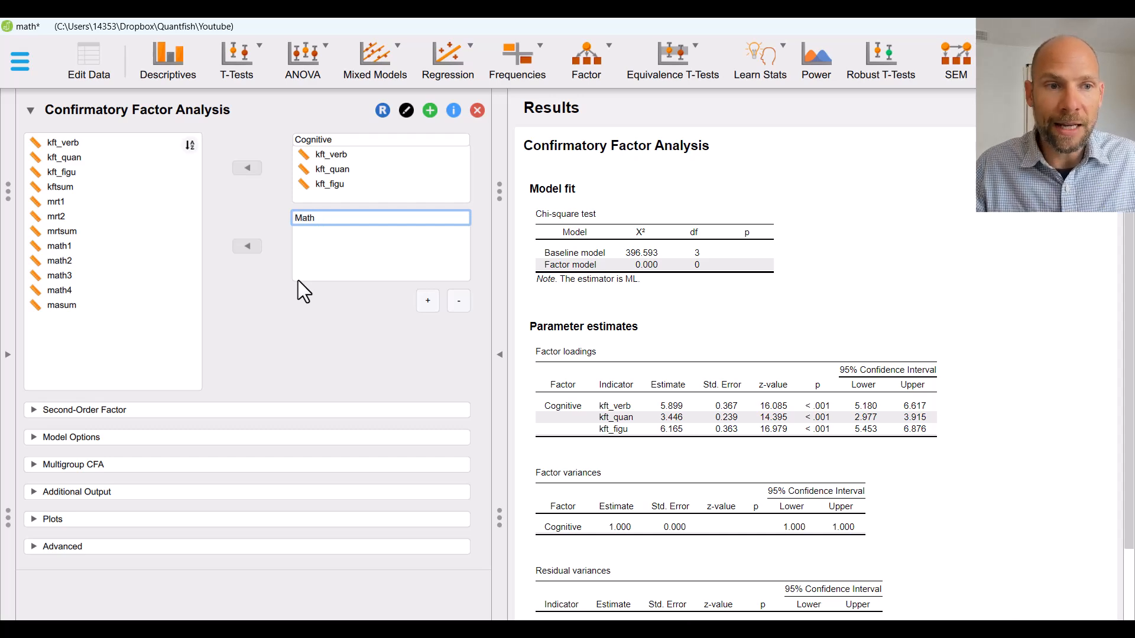
{"action": "left_click", "coordinate": [68, 247]}
{"action": "left_click_drag", "start_coordinate": [68, 247], "coordinate": [71, 292]}
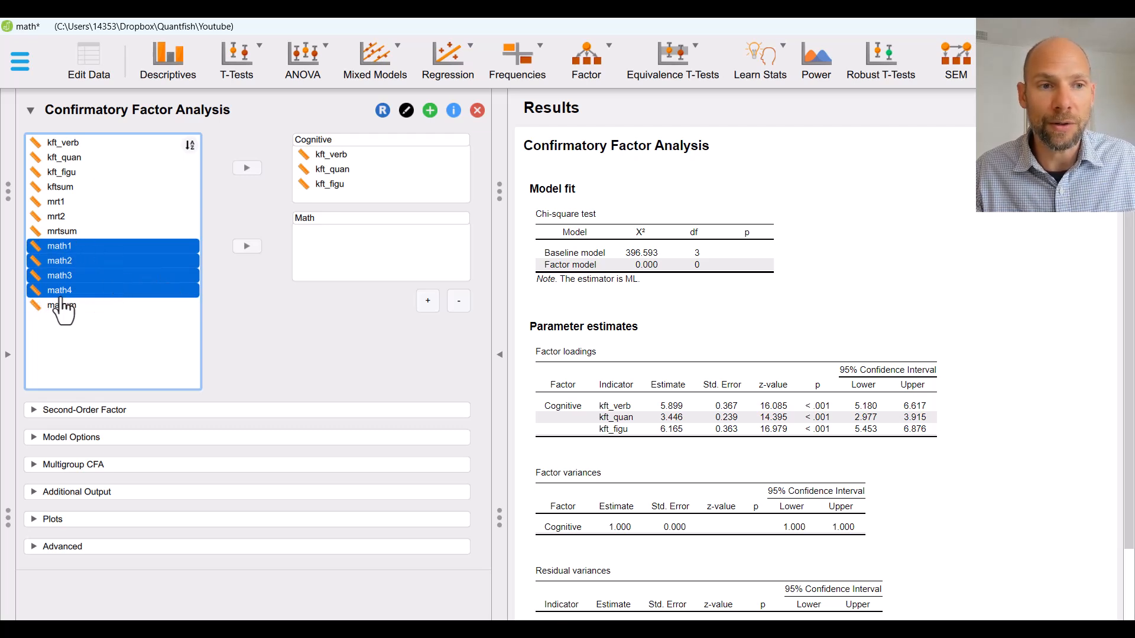
{"action": "left_click", "coordinate": [247, 245]}
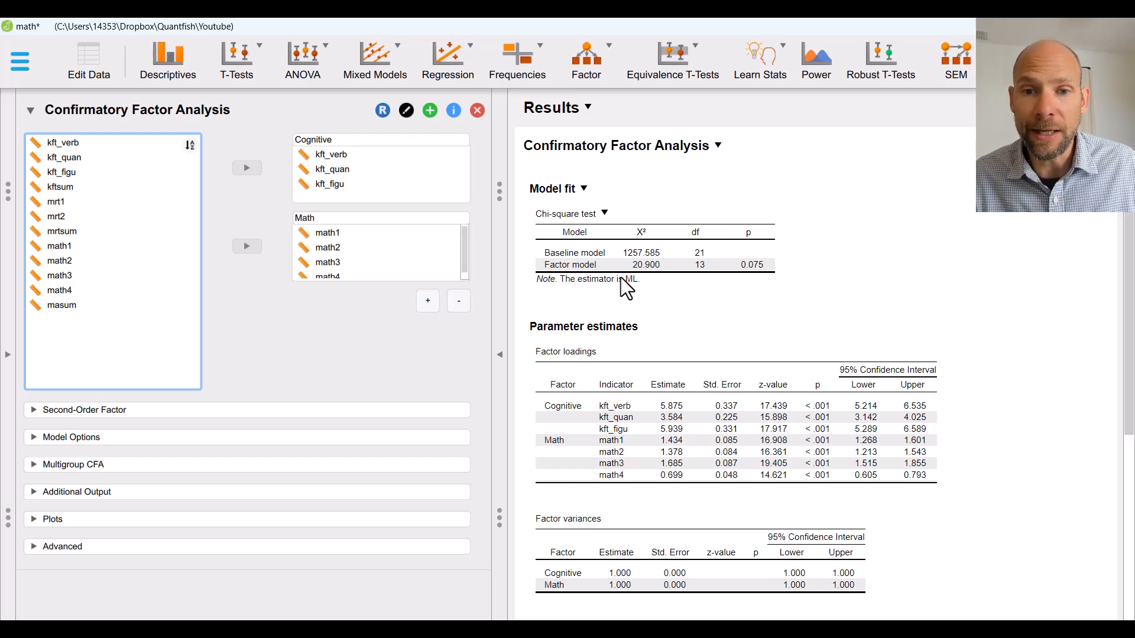
- Examine the two-factor model's fit, factor loadings, factor variances, factor covariance and residual variances in the results
{"action": "scroll", "coordinate": [620, 279], "scroll_direction": "down", "scroll_amount": 3}
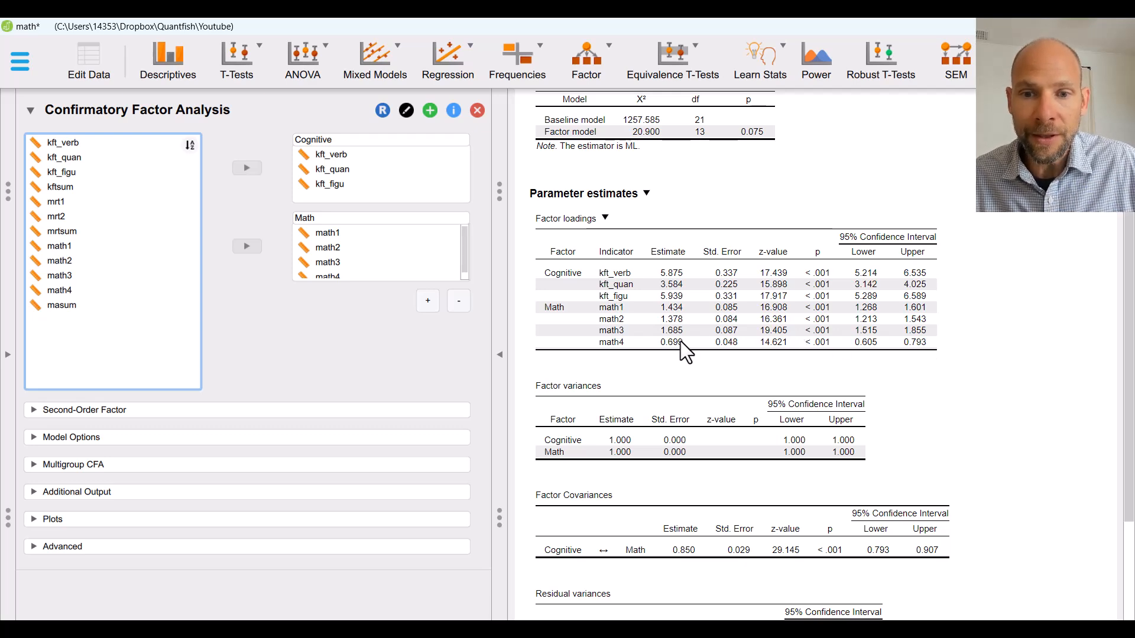
{"action": "scroll", "coordinate": [679, 341], "scroll_direction": "down", "scroll_amount": 1}
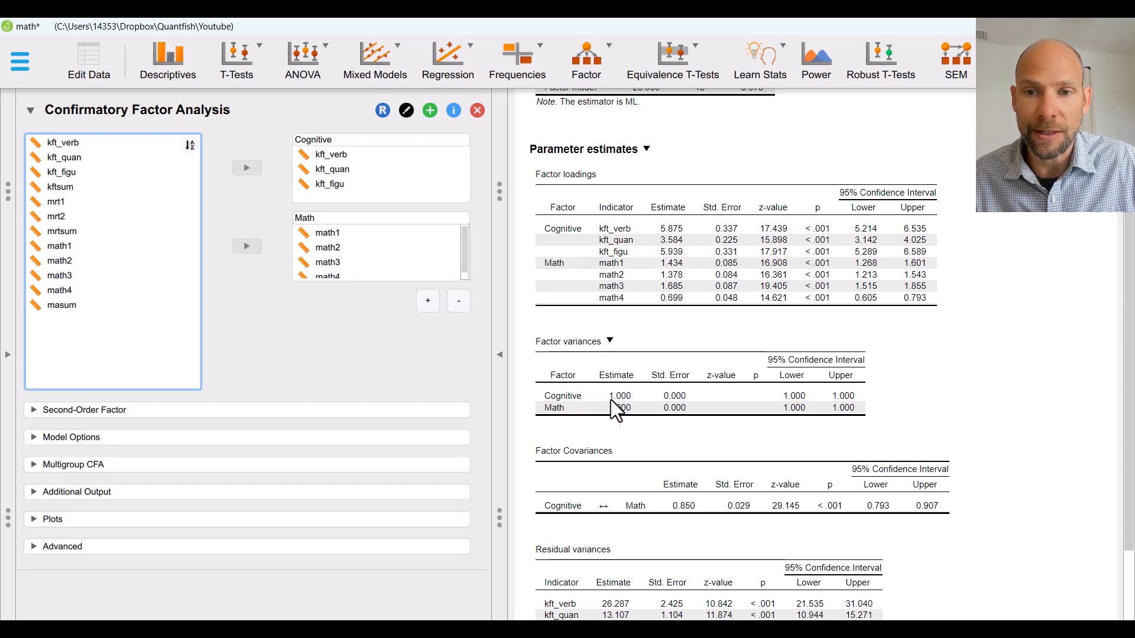
{"action": "scroll", "coordinate": [615, 363], "scroll_direction": "down", "scroll_amount": 3}
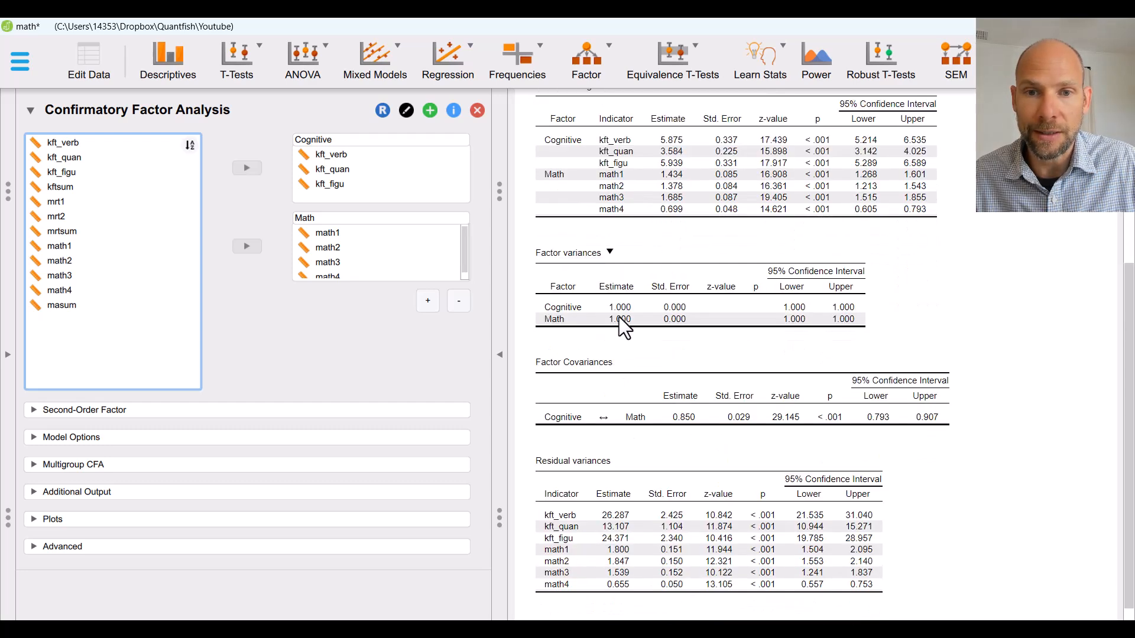
{"action": "scroll", "coordinate": [625, 310], "scroll_direction": "down", "scroll_amount": 1}
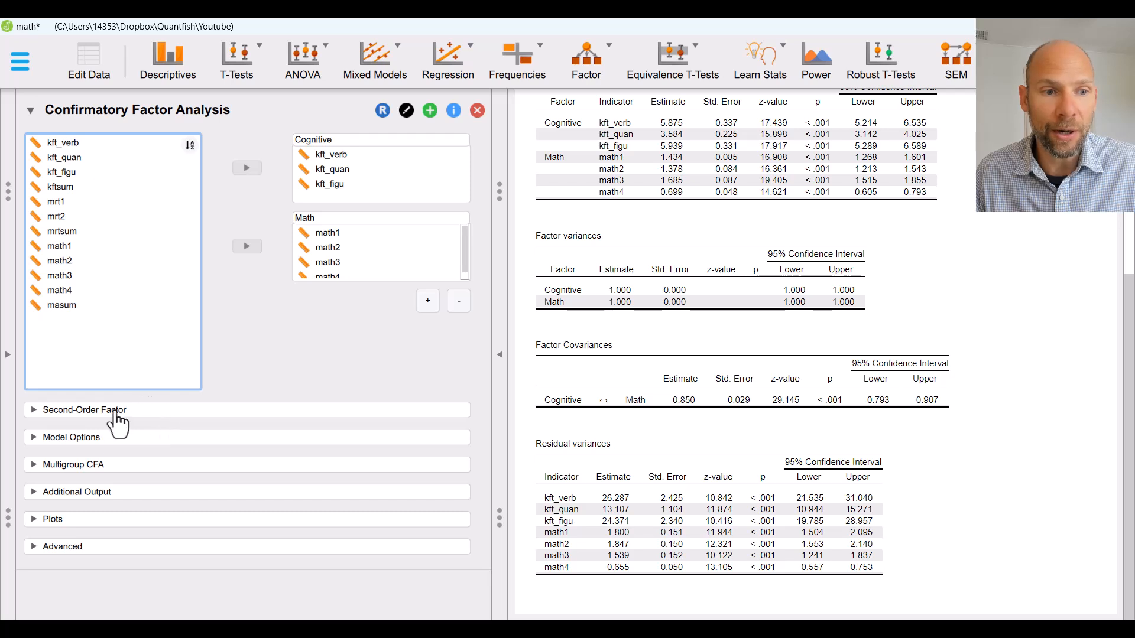
- Assign Cognitive and Math to a second-order factor and review the model's fit and loadings
{"action": "left_click", "coordinate": [136, 410]}
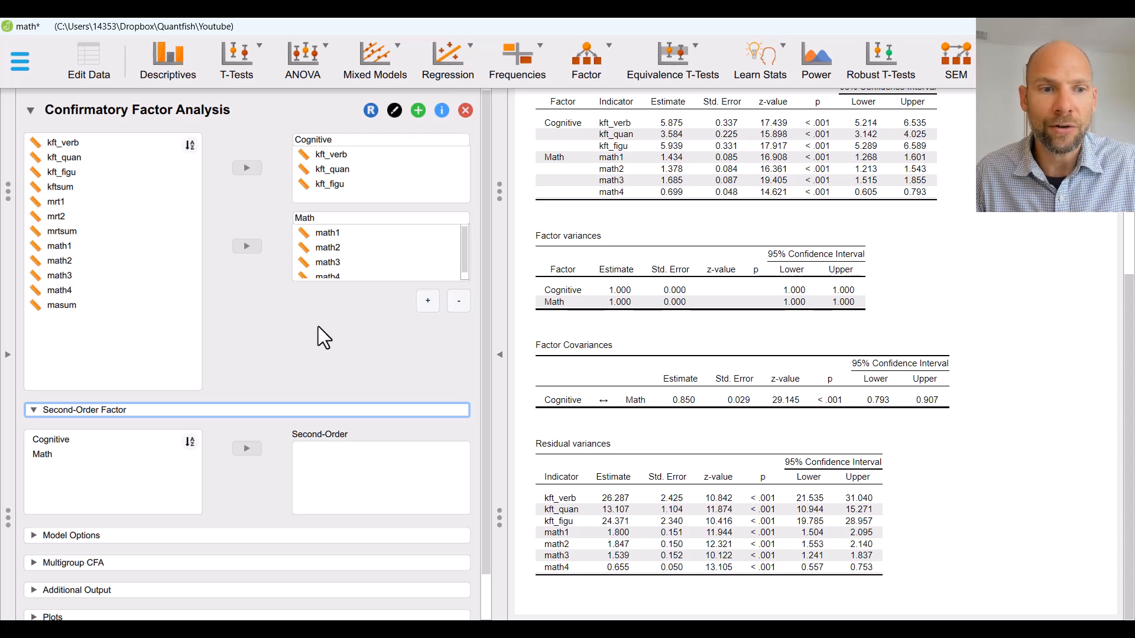
{"action": "left_click", "coordinate": [57, 442]}
{"action": "left_click", "coordinate": [52, 455], "text": "shift"}
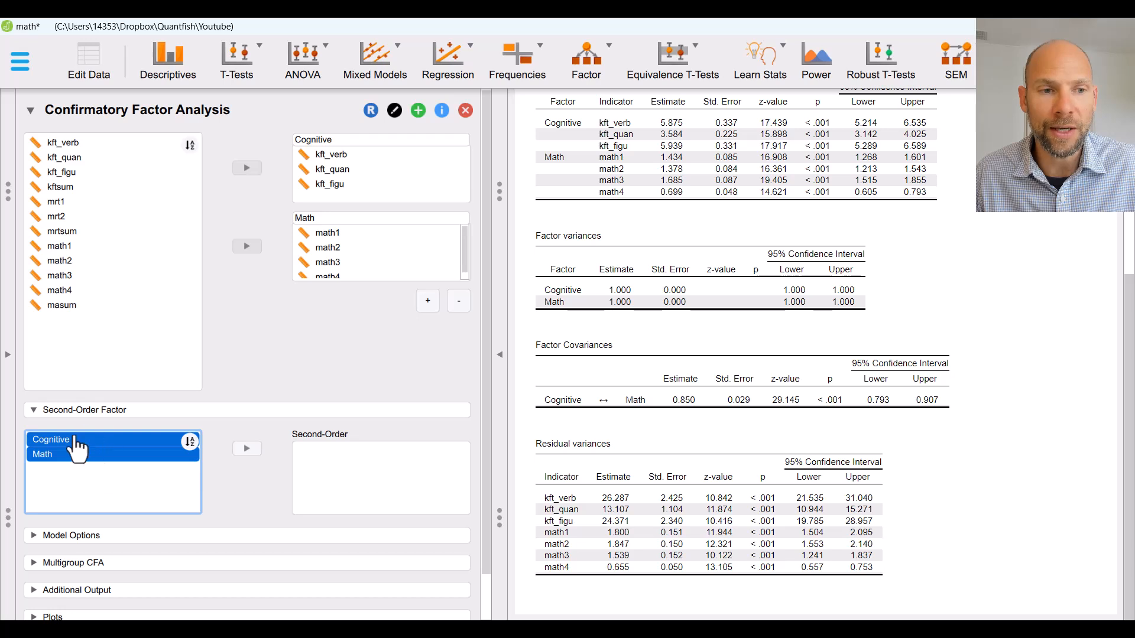
{"action": "left_click", "coordinate": [247, 451]}
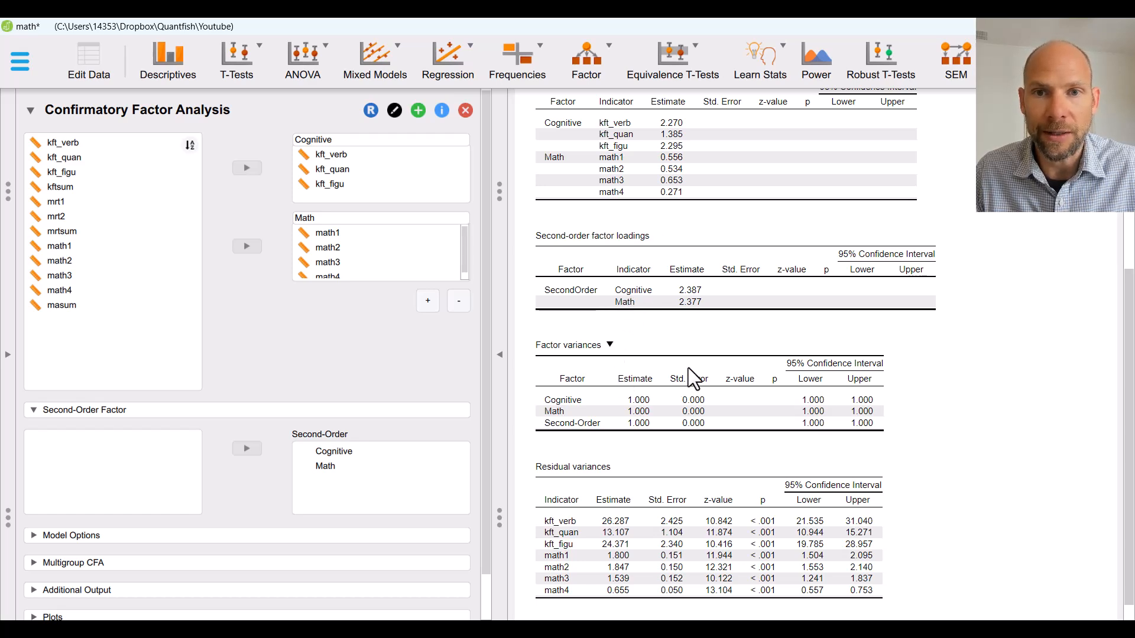
{"action": "scroll", "coordinate": [688, 373], "scroll_direction": "up", "scroll_amount": 3}
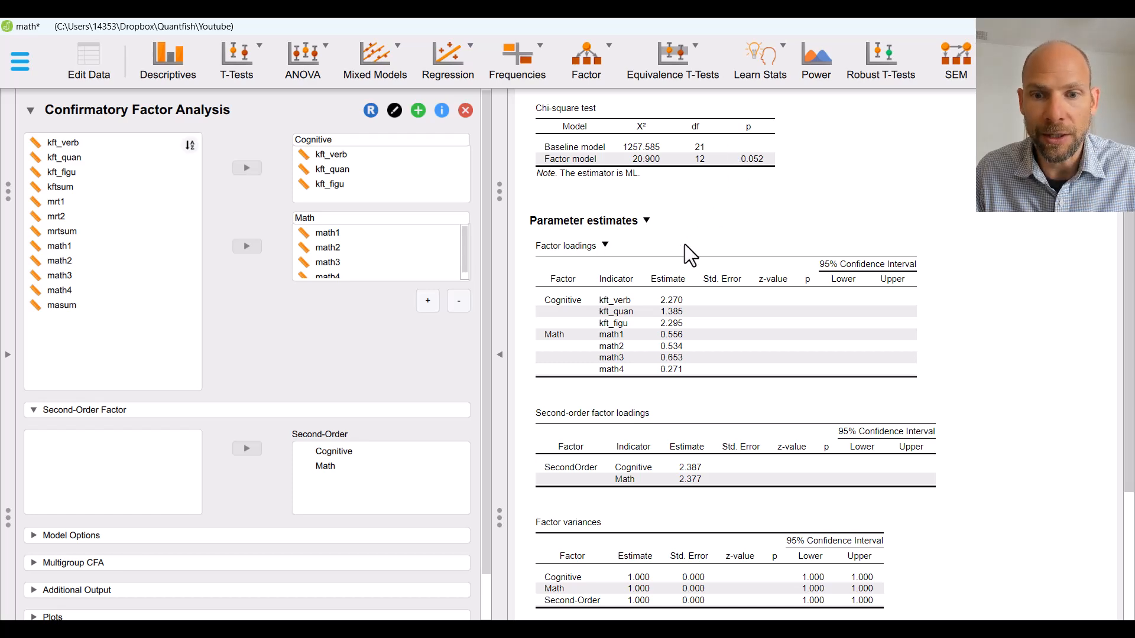
{"action": "scroll", "coordinate": [690, 413], "scroll_direction": "down", "scroll_amount": 5}
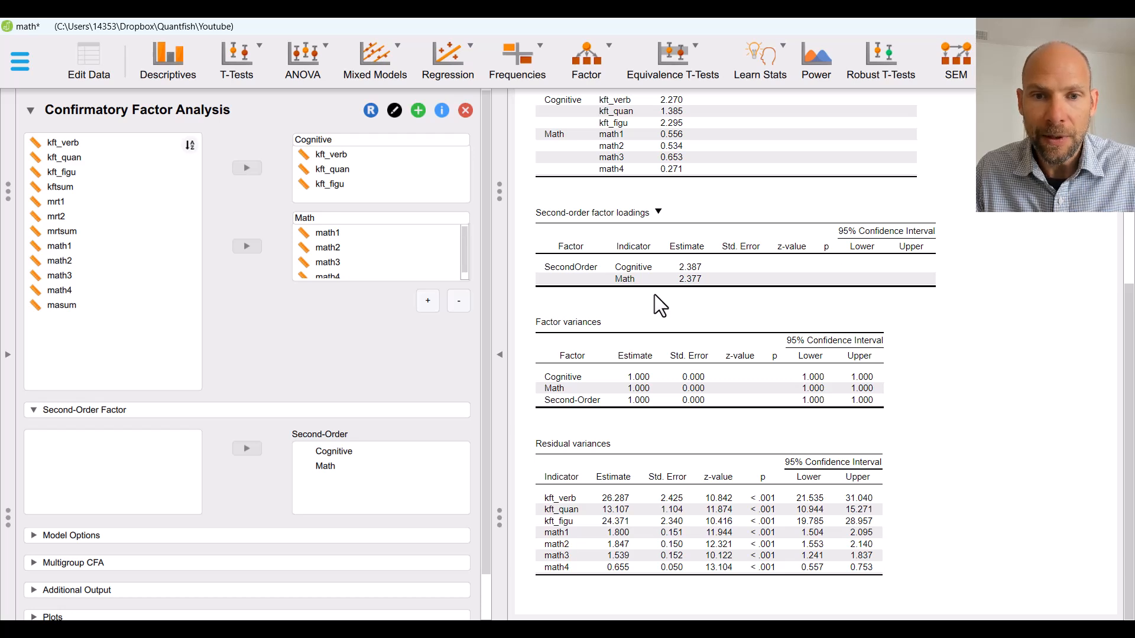
- Remove Cognitive and Math from the second-order factor to return to the two-factor model
{"action": "left_click", "coordinate": [337, 453]}
{"action": "left_click", "coordinate": [315, 466]}
{"action": "left_click", "coordinate": [330, 453]}
{"action": "left_click", "coordinate": [248, 449]}
{"action": "left_click", "coordinate": [249, 449]}
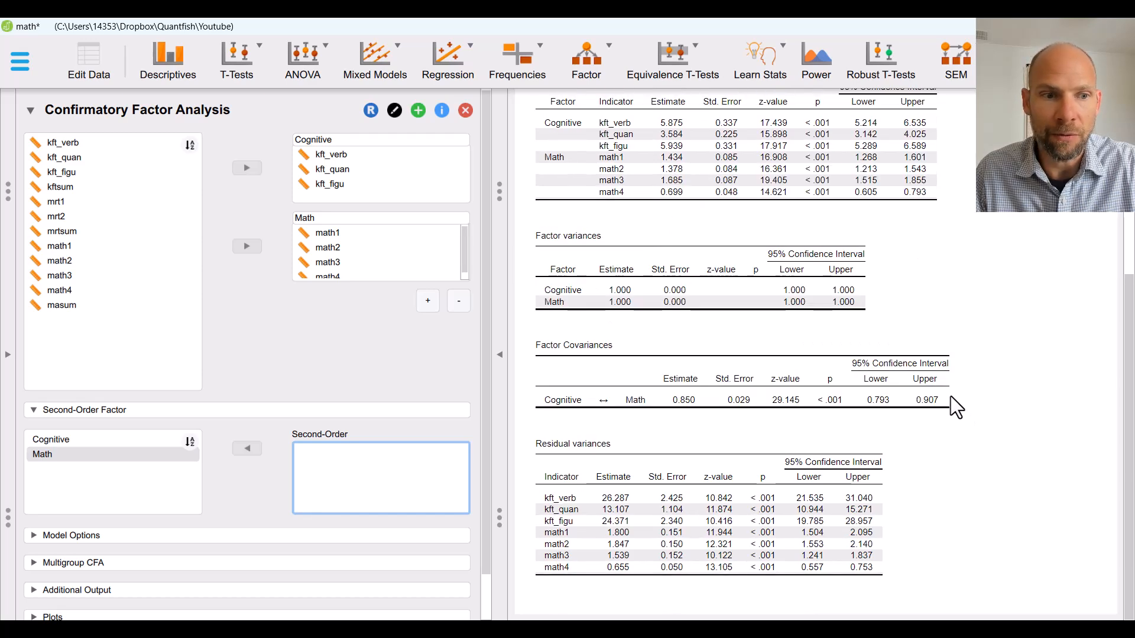
{"action": "scroll", "coordinate": [717, 384], "scroll_direction": "up", "scroll_amount": 5}
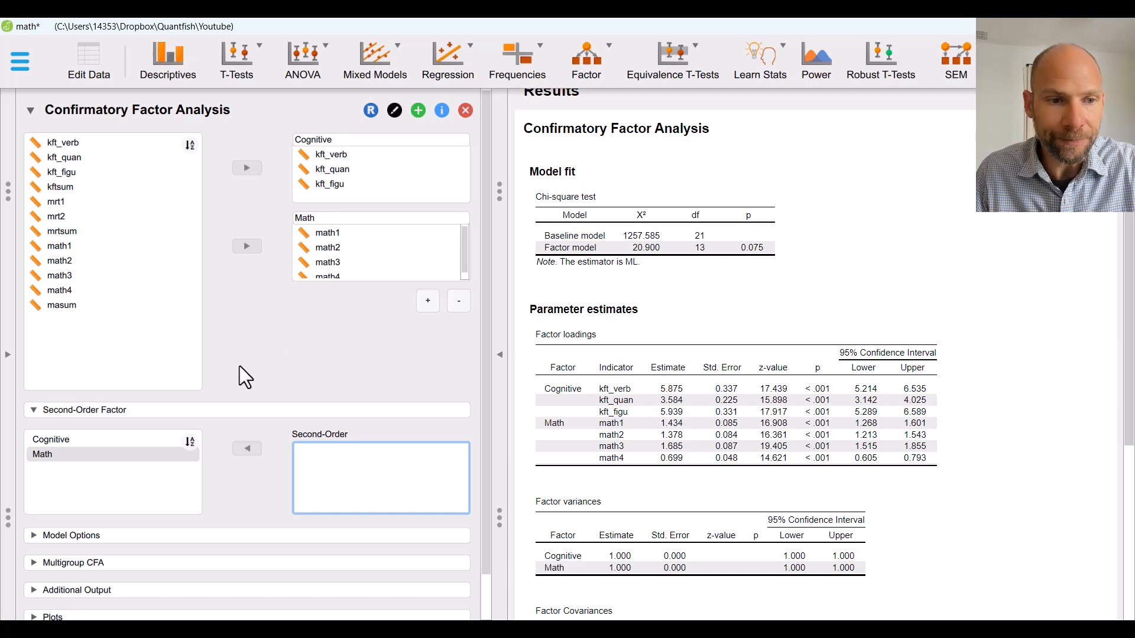
- Try the model with the factors assumed uncorrelated, check its fit, and turn that assumption off again
{"action": "scroll", "coordinate": [157, 456], "scroll_direction": "down", "scroll_amount": 1}
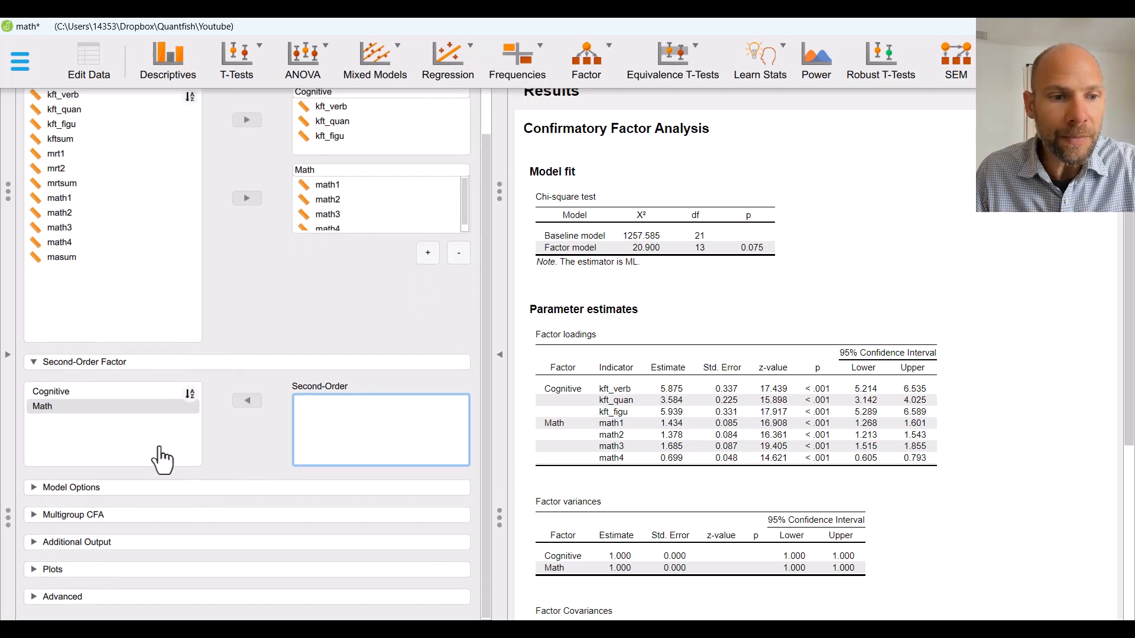
{"action": "left_click", "coordinate": [73, 487]}
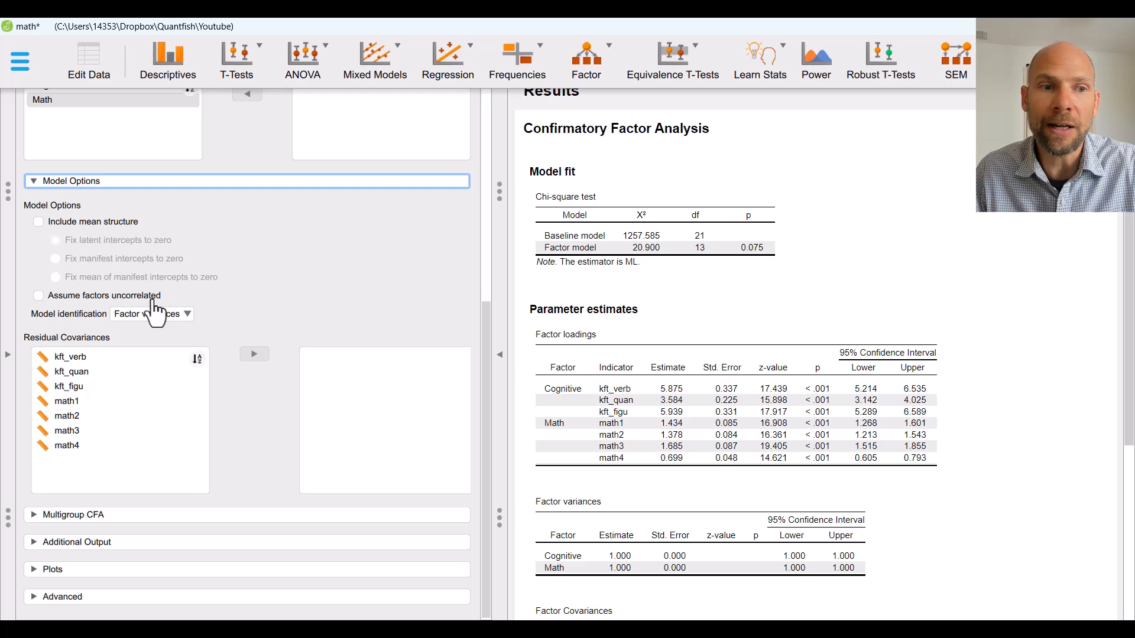
{"action": "left_click", "coordinate": [38, 295]}
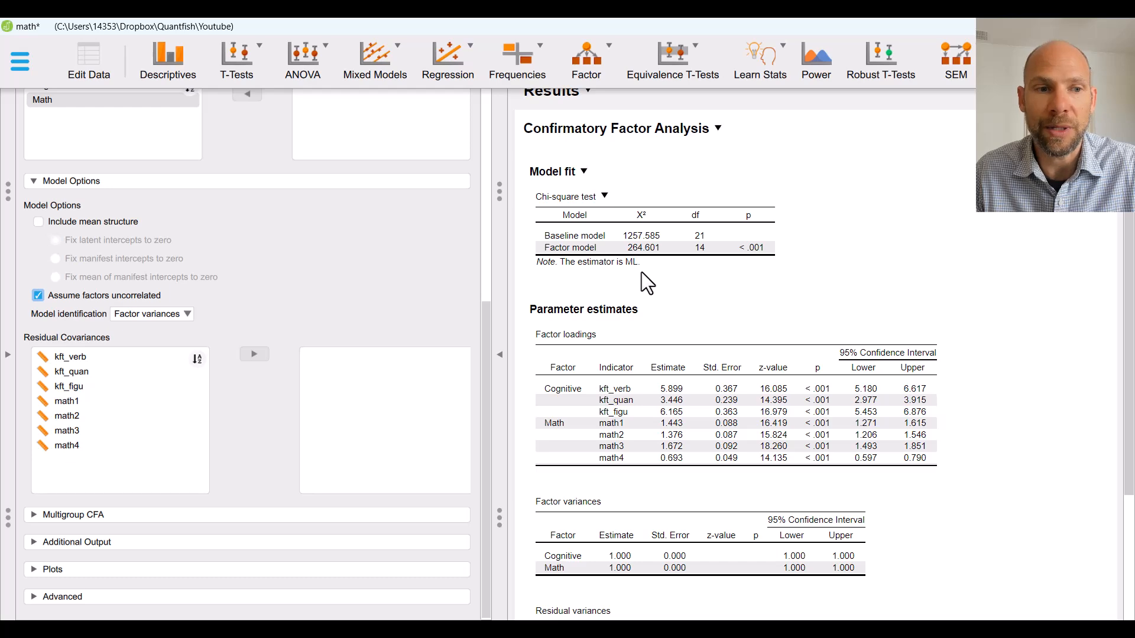
{"action": "left_click", "coordinate": [41, 298]}
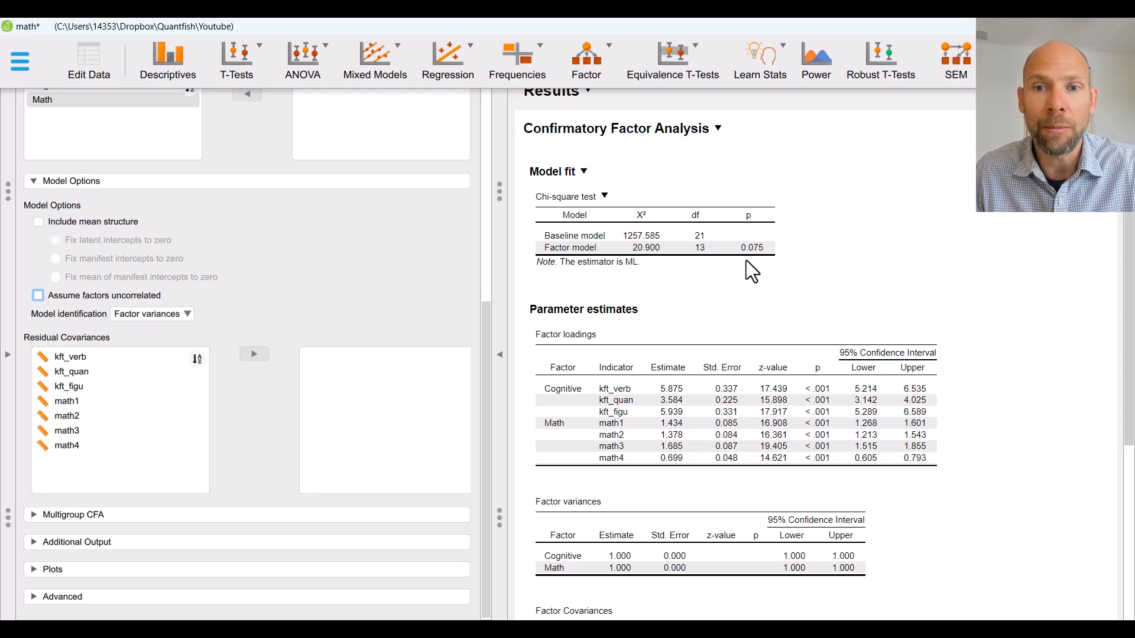
- Set the model identification to Marker variable and review the resulting factor loadings, variances and covariance
{"action": "scroll", "coordinate": [714, 287], "scroll_direction": "down", "scroll_amount": 5}
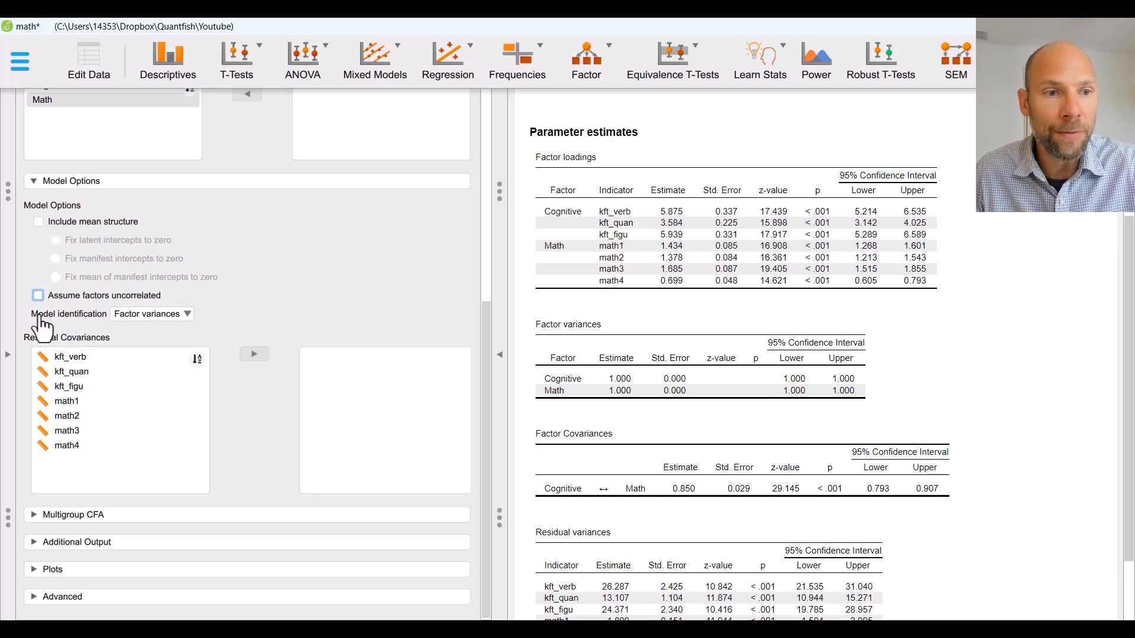
{"action": "left_click", "coordinate": [188, 315]}
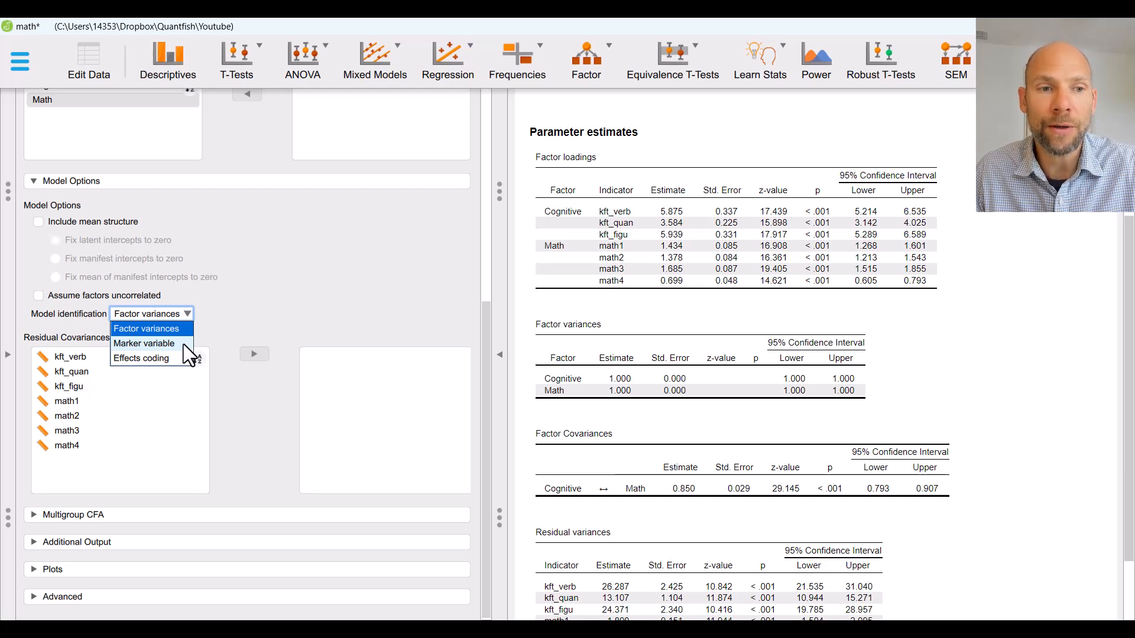
{"action": "left_click", "coordinate": [184, 345]}
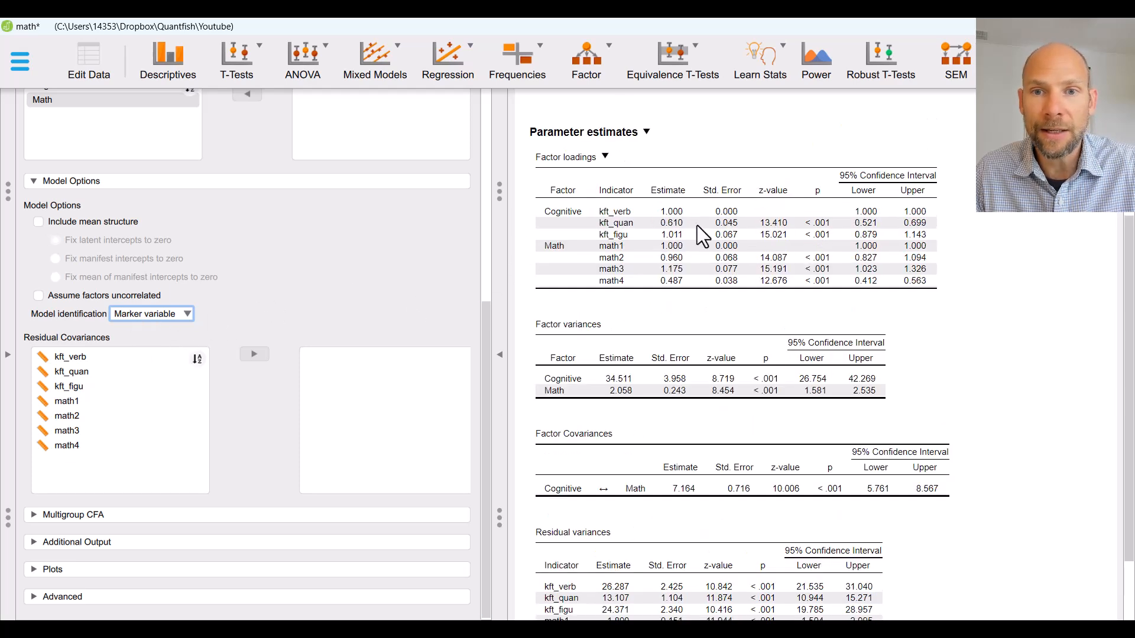
{"action": "scroll", "coordinate": [672, 289], "scroll_direction": "up", "scroll_amount": 3}
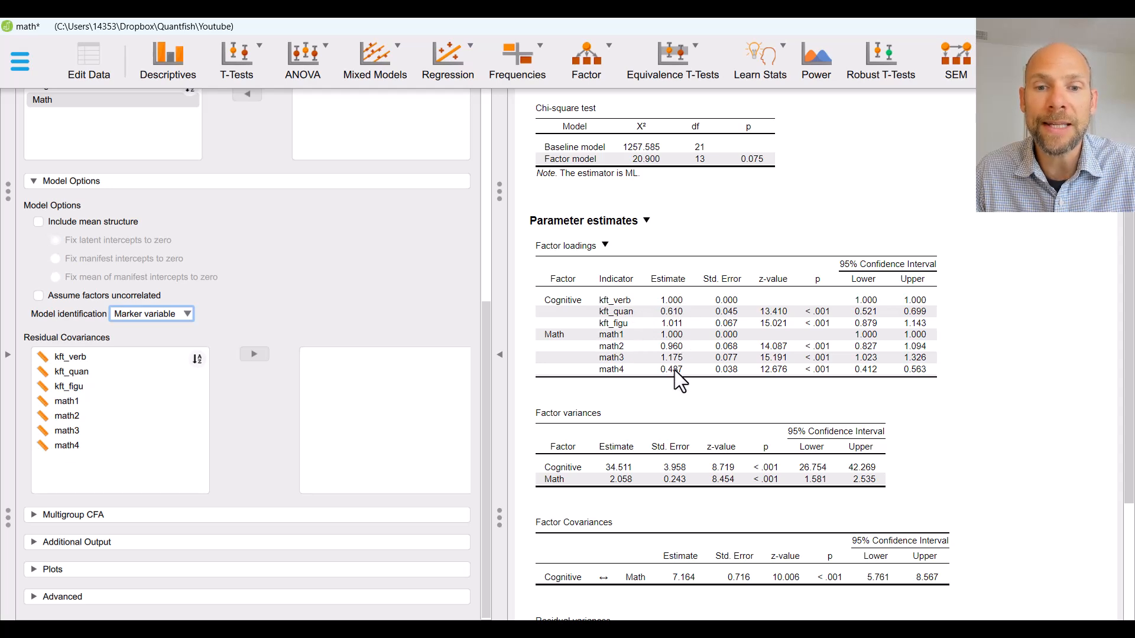
{"action": "scroll", "coordinate": [675, 379], "scroll_direction": "down", "scroll_amount": 1}
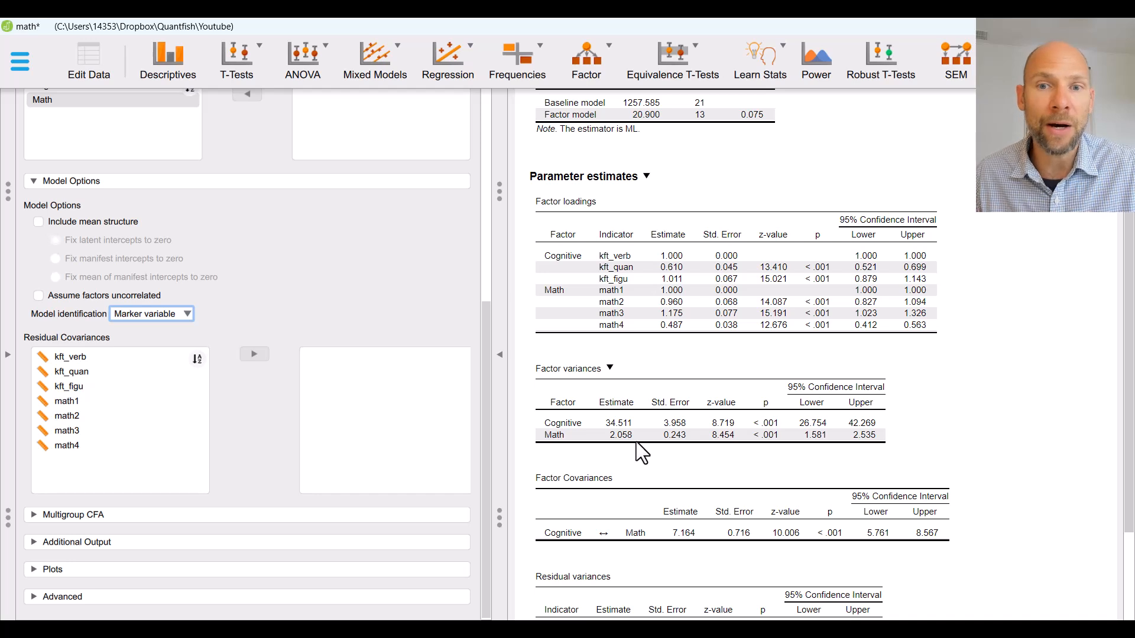
{"action": "left_click", "coordinate": [189, 315]}
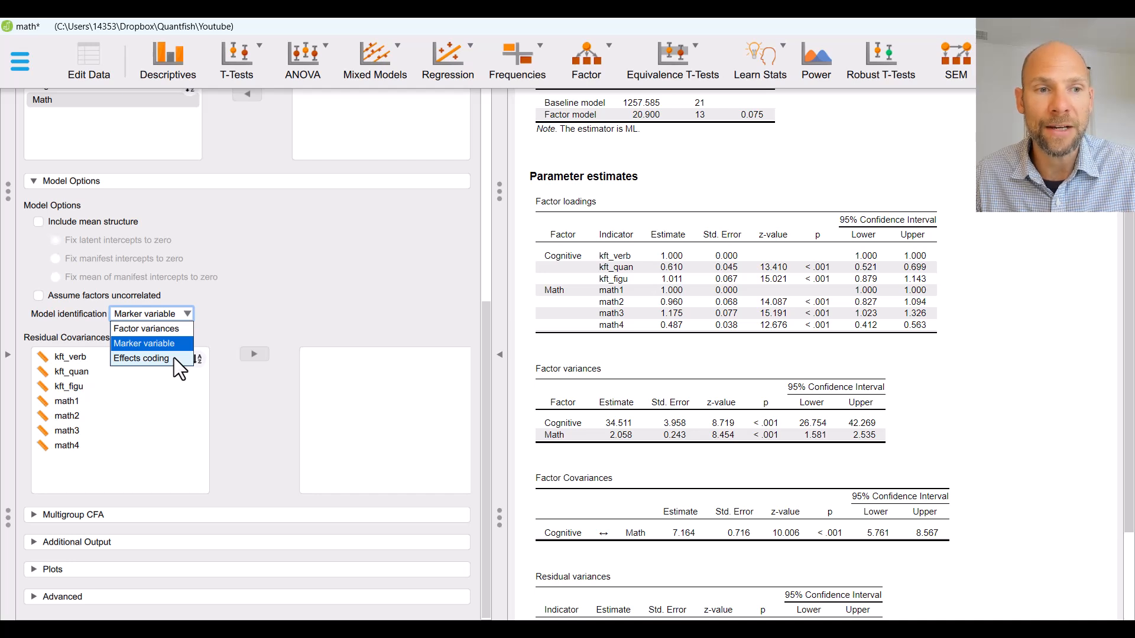
{"action": "left_click", "coordinate": [247, 296]}
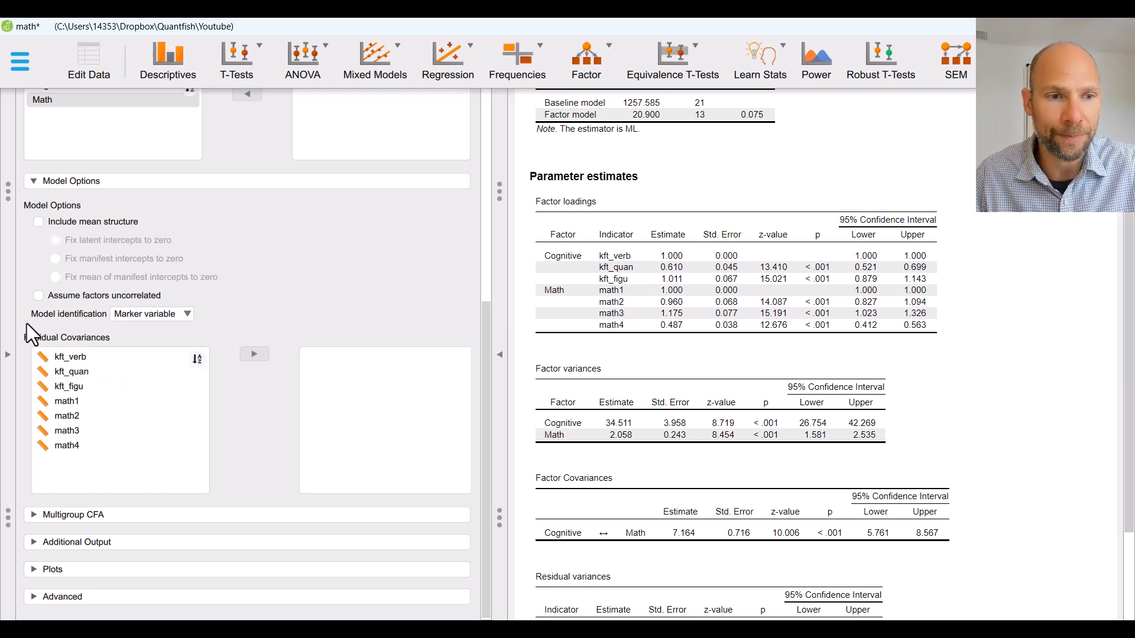
{"action": "left_click", "coordinate": [89, 431]}
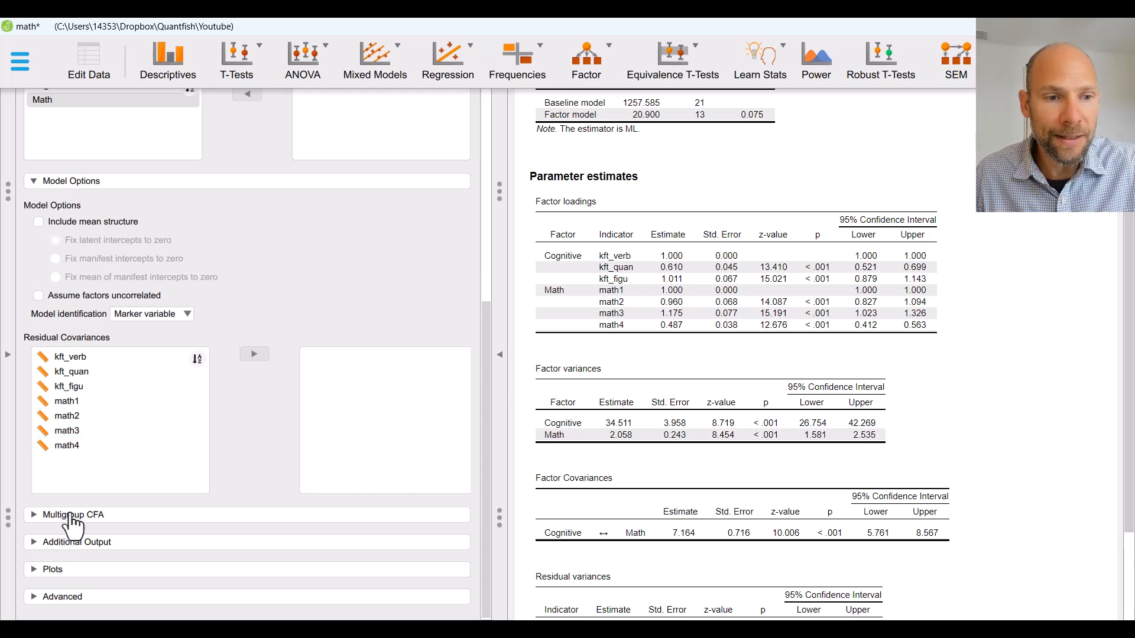
- Look through the grouping variable and invariance testing options for a multigroup CFA without changing them
{"action": "left_click", "coordinate": [97, 517]}
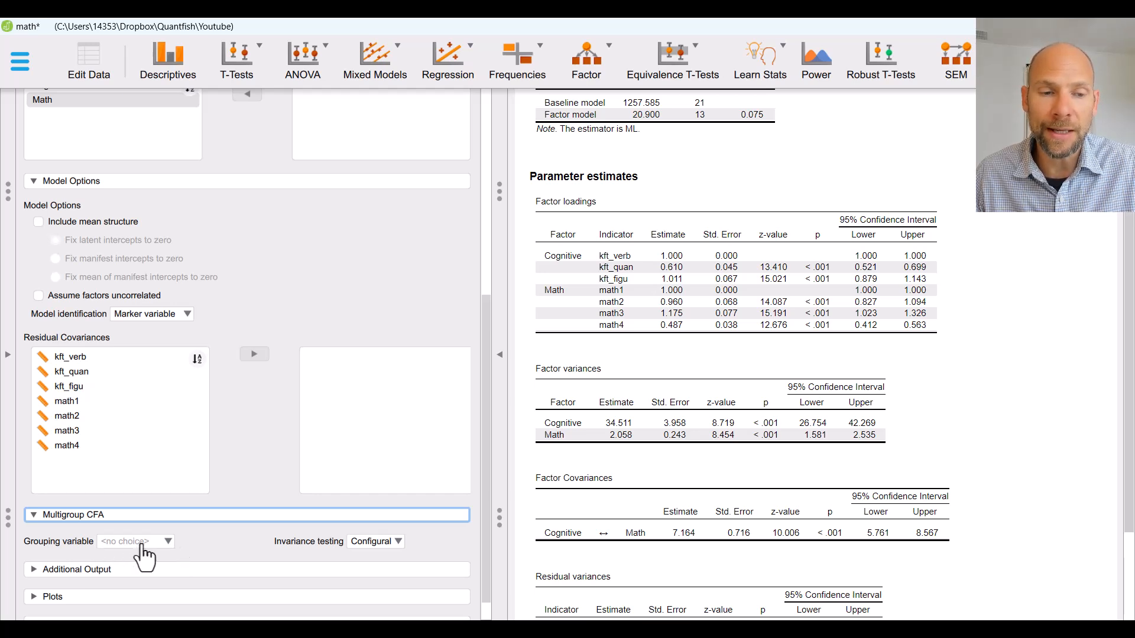
{"action": "left_click", "coordinate": [164, 541]}
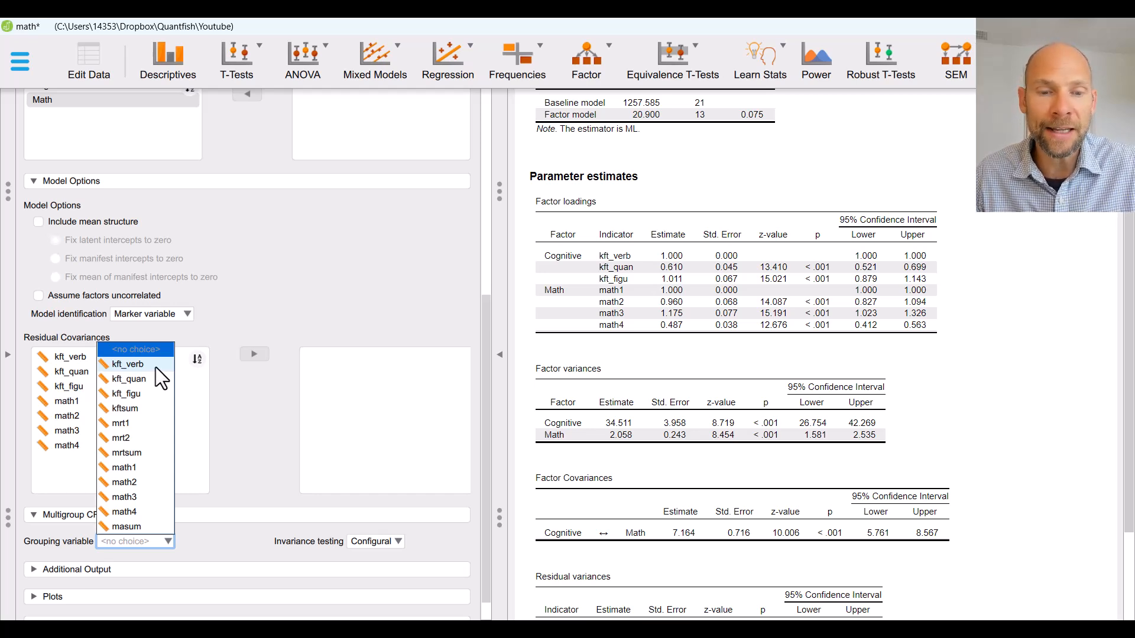
{"action": "left_click", "coordinate": [190, 536]}
{"action": "left_click", "coordinate": [398, 543]}
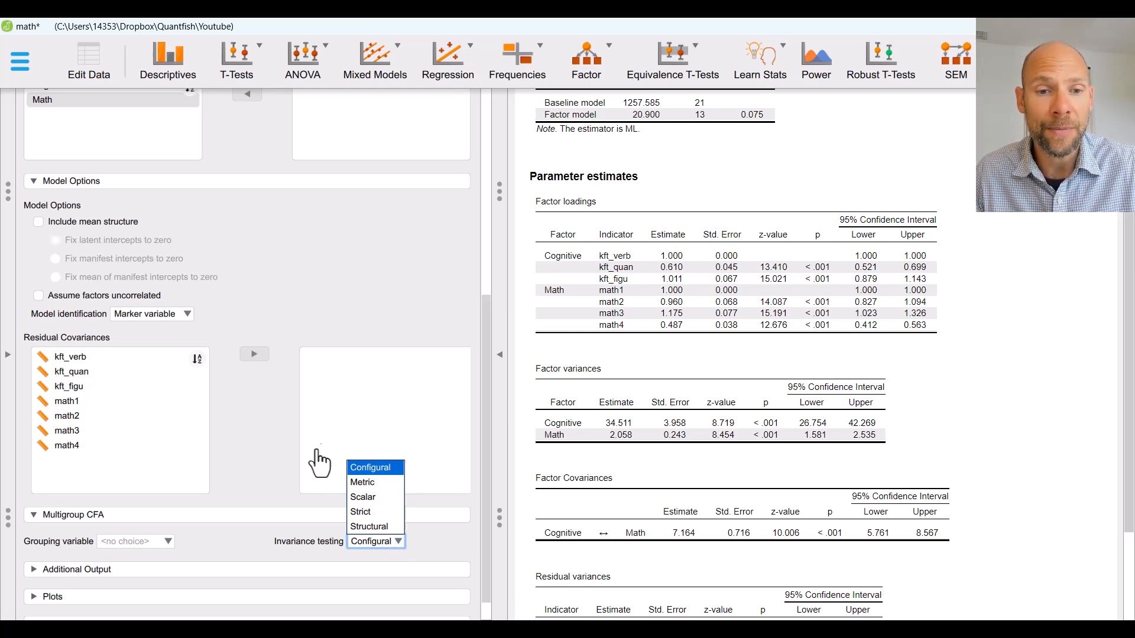
{"action": "left_click", "coordinate": [235, 551]}
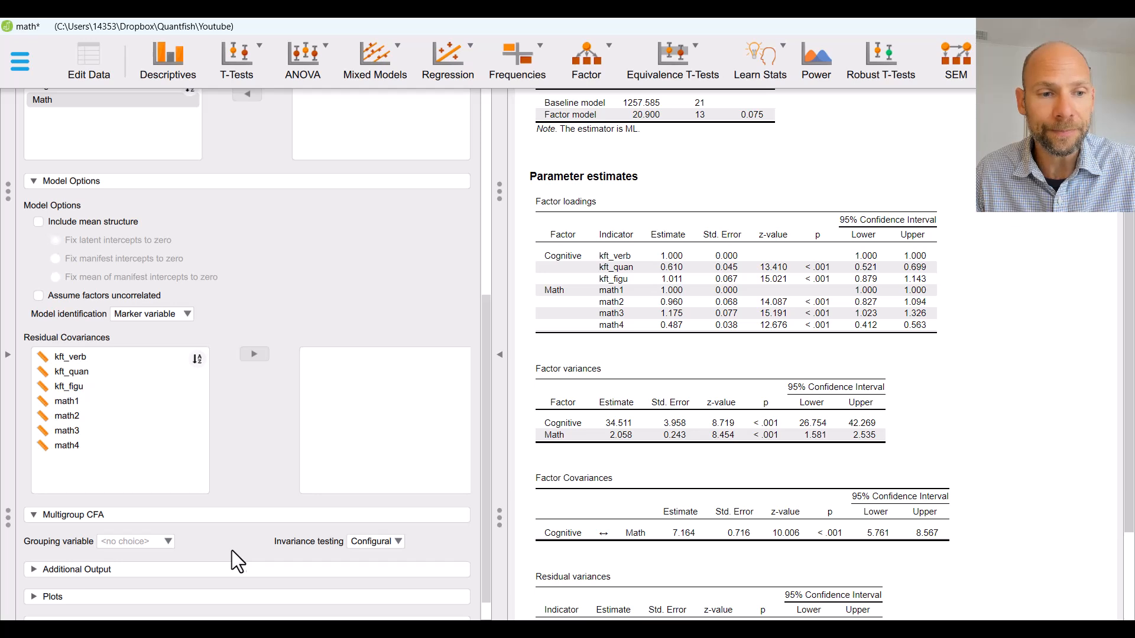
- Add the additional fit measures and R-Squared values to the output and review the fit tables
{"action": "left_click", "coordinate": [72, 570]}
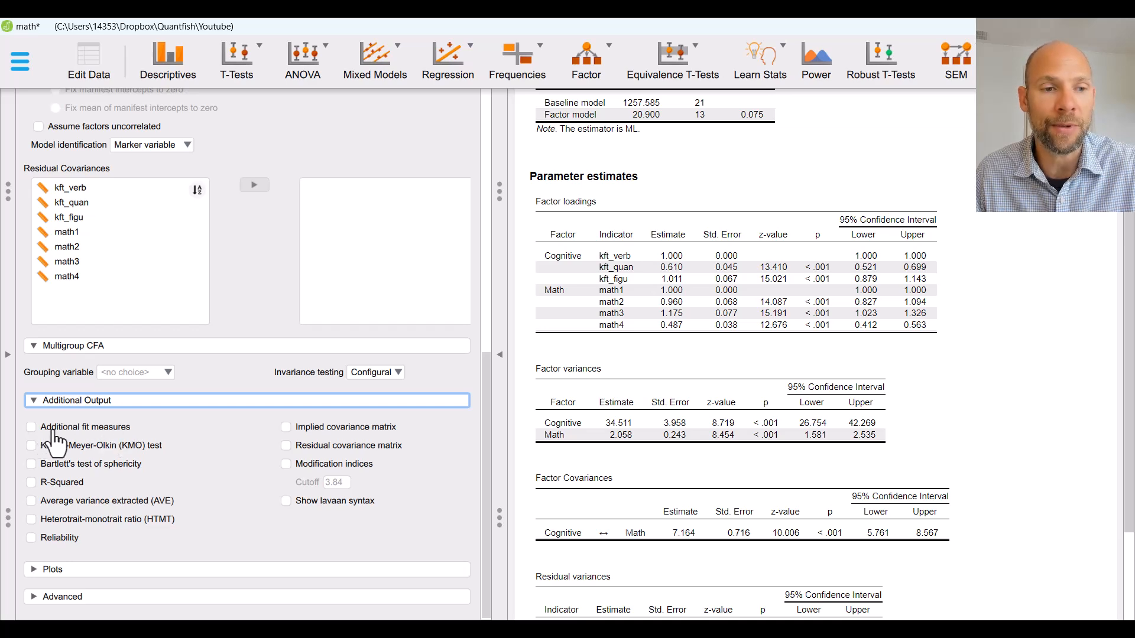
{"action": "left_click", "coordinate": [31, 427]}
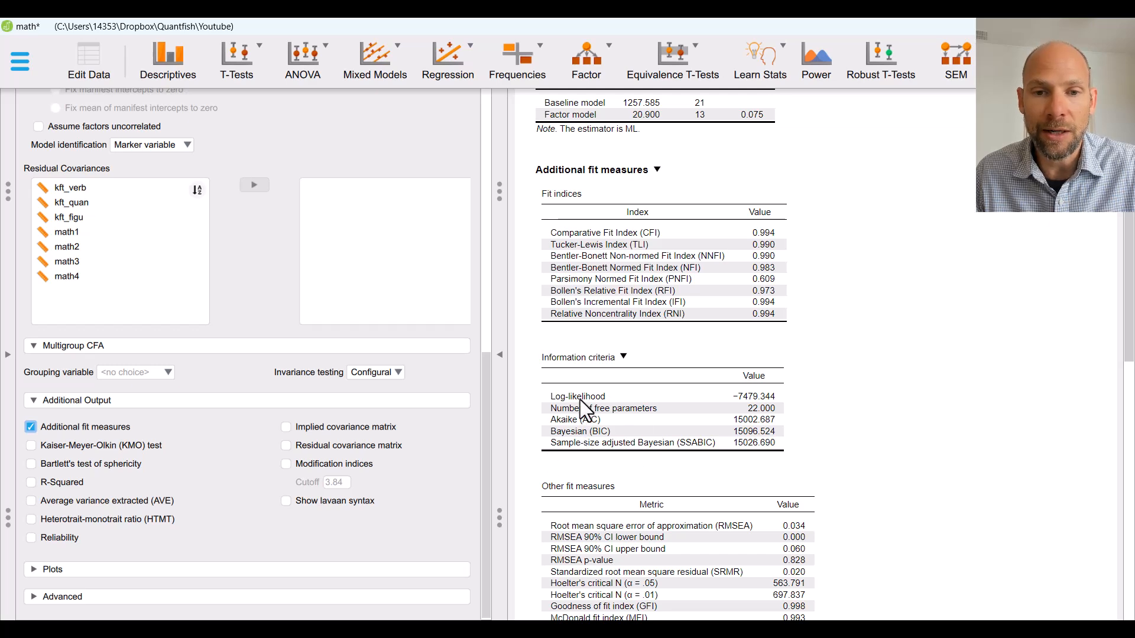
{"action": "scroll", "coordinate": [585, 434], "scroll_direction": "down", "scroll_amount": 3}
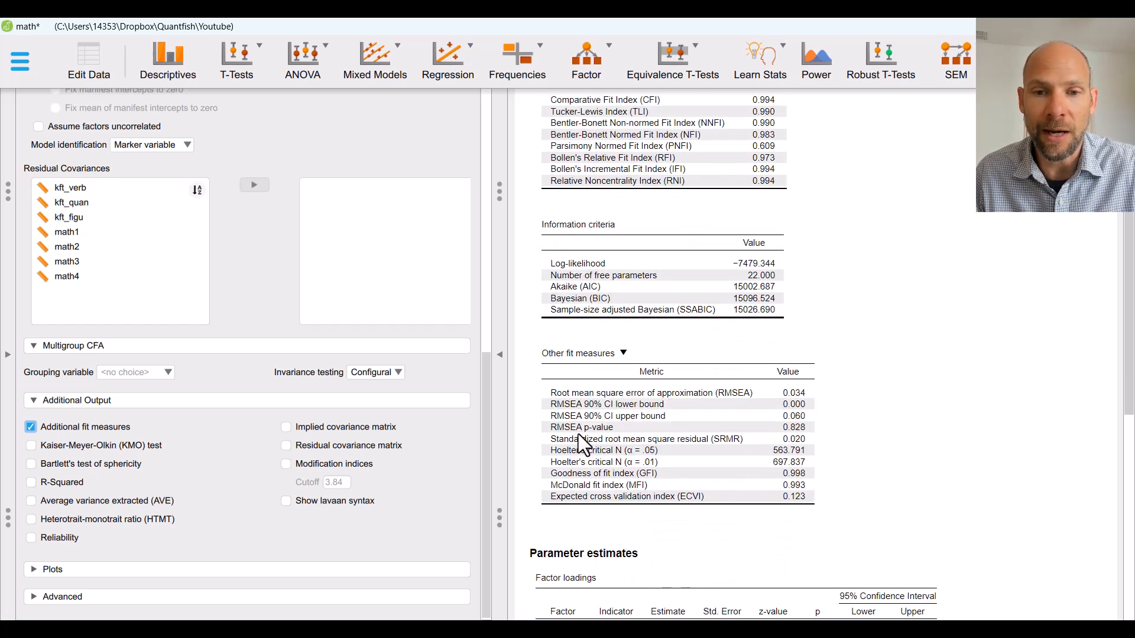
{"action": "scroll", "coordinate": [590, 424], "scroll_direction": "down", "scroll_amount": 2}
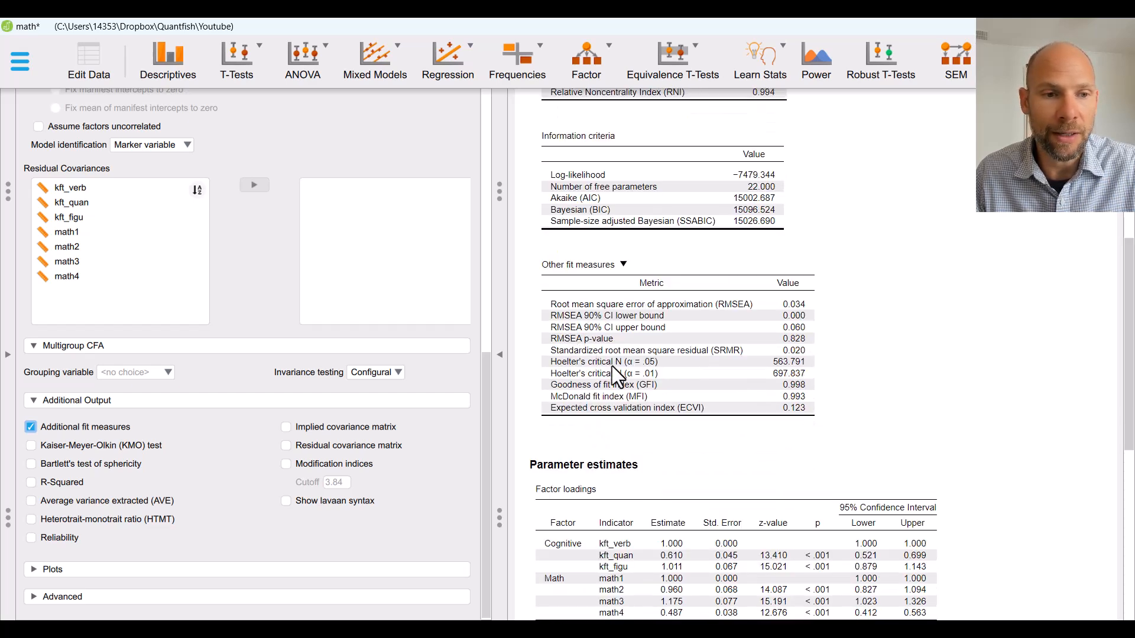
{"action": "left_click", "coordinate": [30, 483]}
{"action": "scroll", "coordinate": [793, 399], "scroll_direction": "down", "scroll_amount": 1}
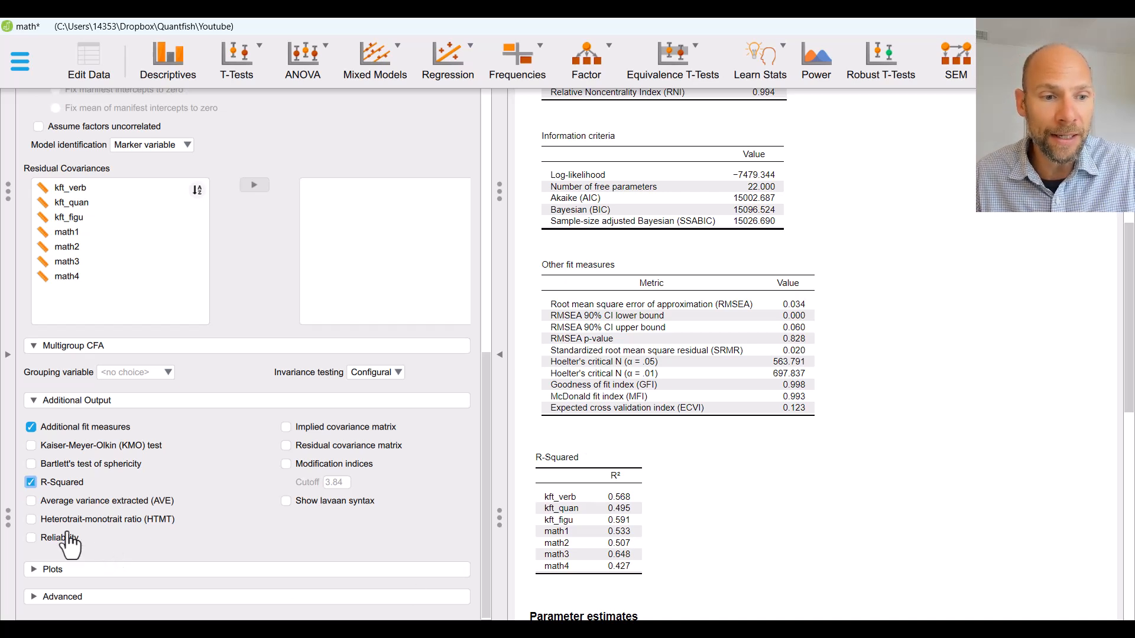
- Add the reliability coefficients and the lavaan syntax to the output and review both in the results
{"action": "left_click", "coordinate": [32, 539]}
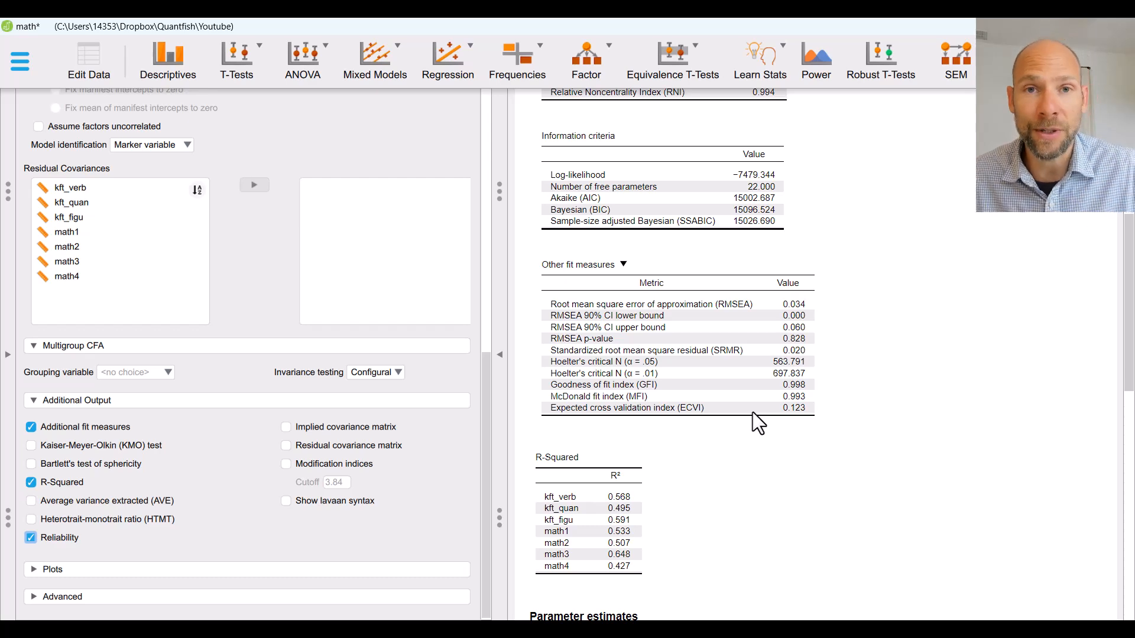
{"action": "scroll", "coordinate": [797, 470], "scroll_direction": "down", "scroll_amount": 2}
{"action": "scroll", "coordinate": [866, 451], "scroll_direction": "down", "scroll_amount": 1}
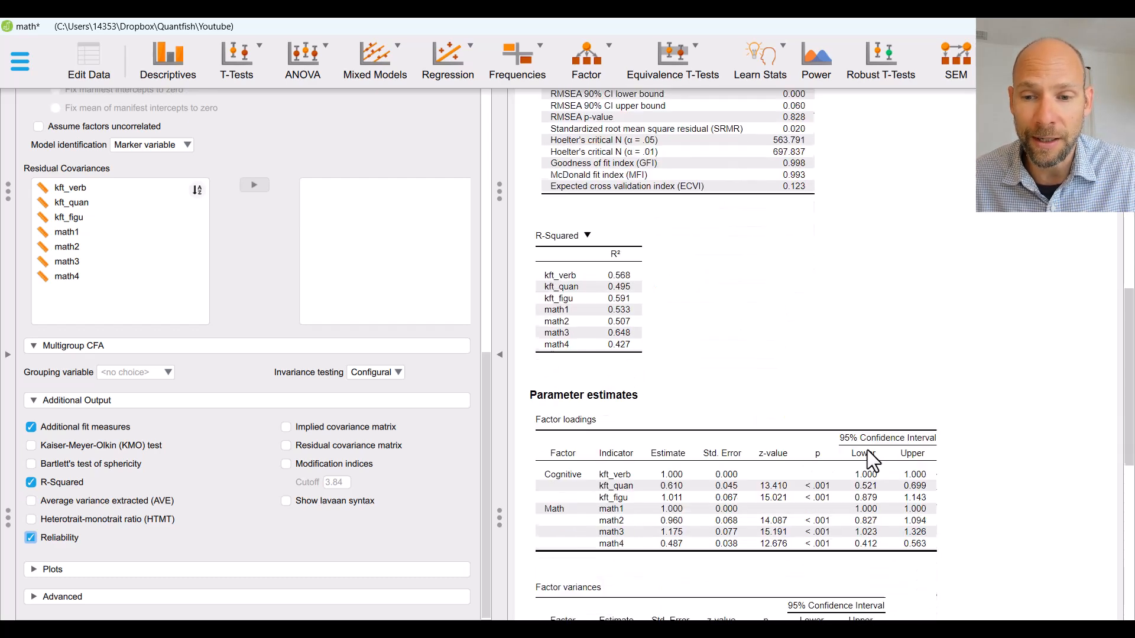
{"action": "scroll", "coordinate": [988, 430], "scroll_direction": "down", "scroll_amount": 1}
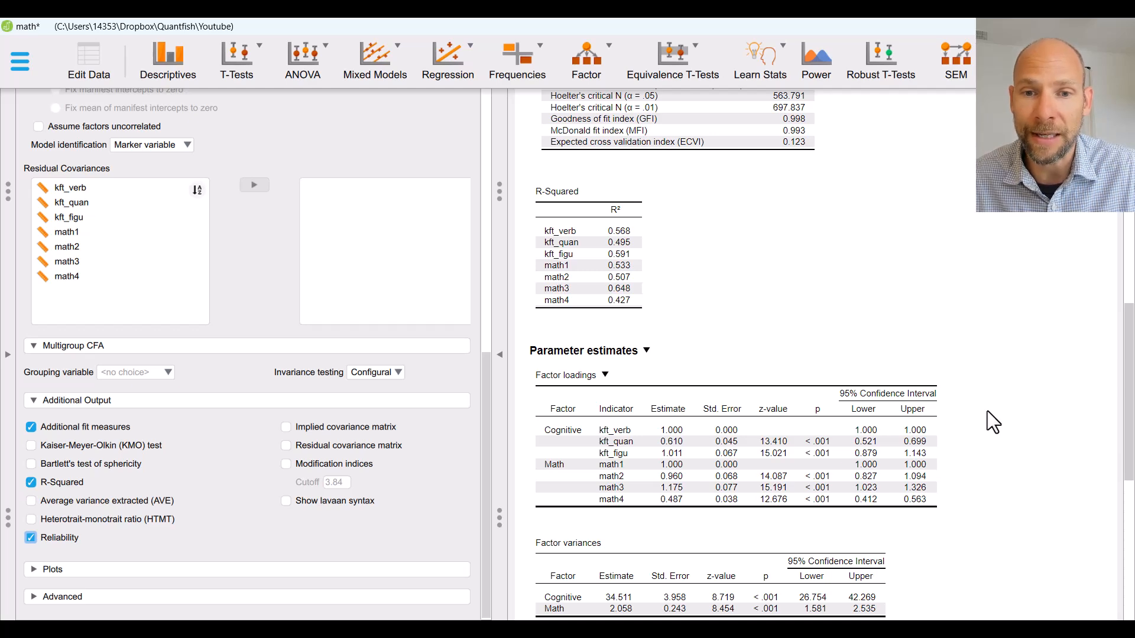
{"action": "scroll", "coordinate": [715, 323], "scroll_direction": "down", "scroll_amount": 9}
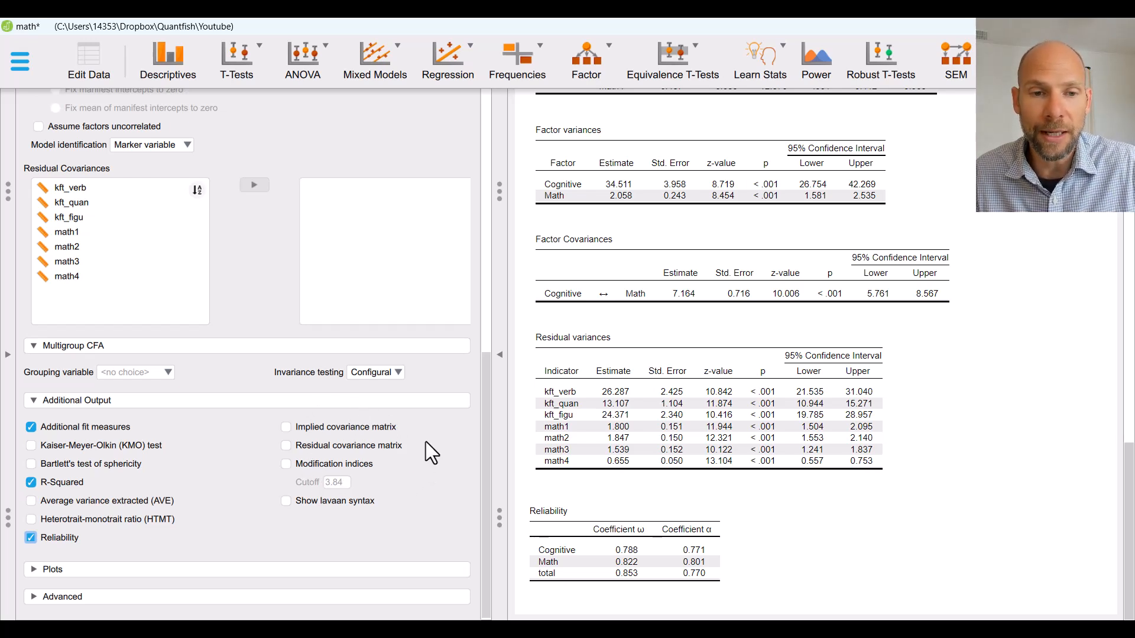
{"action": "left_click", "coordinate": [287, 503]}
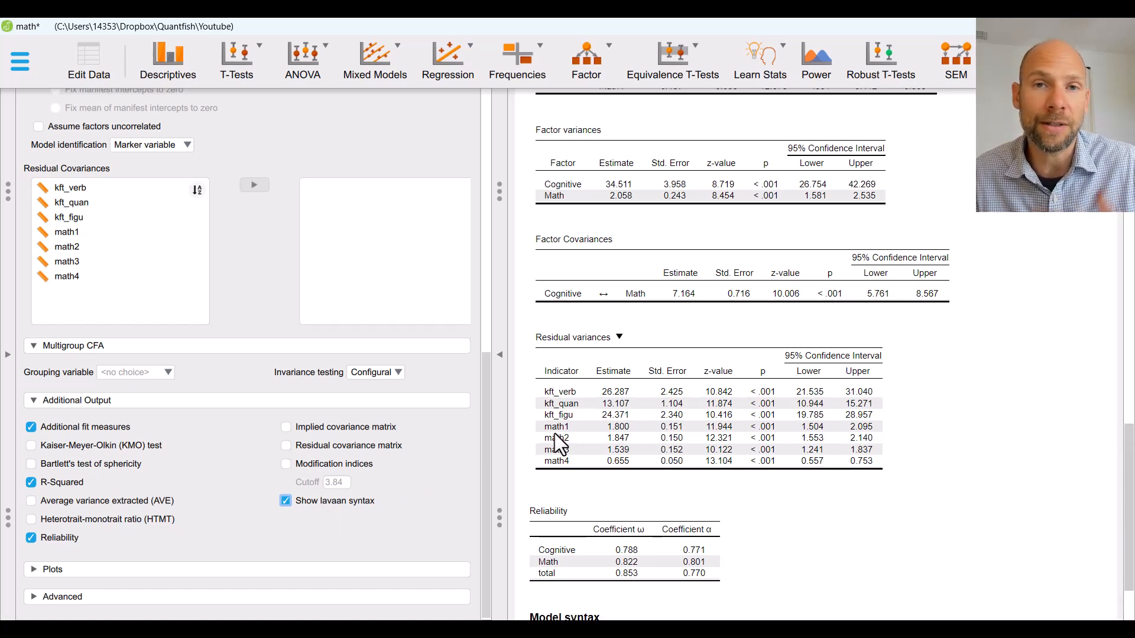
{"action": "scroll", "coordinate": [555, 431], "scroll_direction": "down", "scroll_amount": 2}
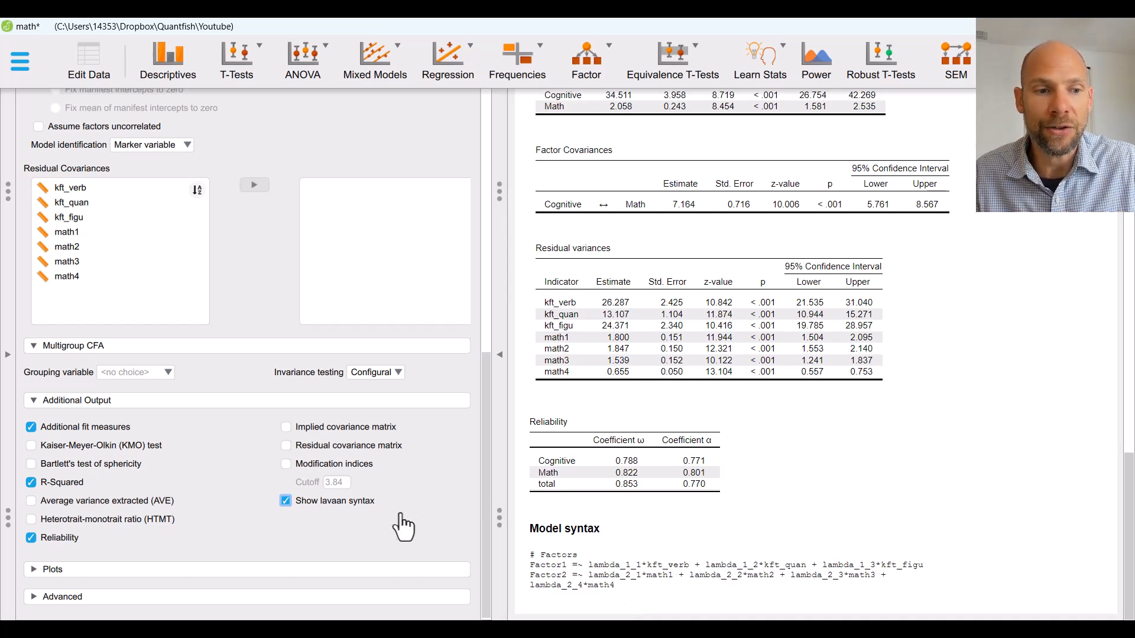
- Add a model plot with standardized parameter estimates and locate it in the results
{"action": "left_click", "coordinate": [59, 571]}
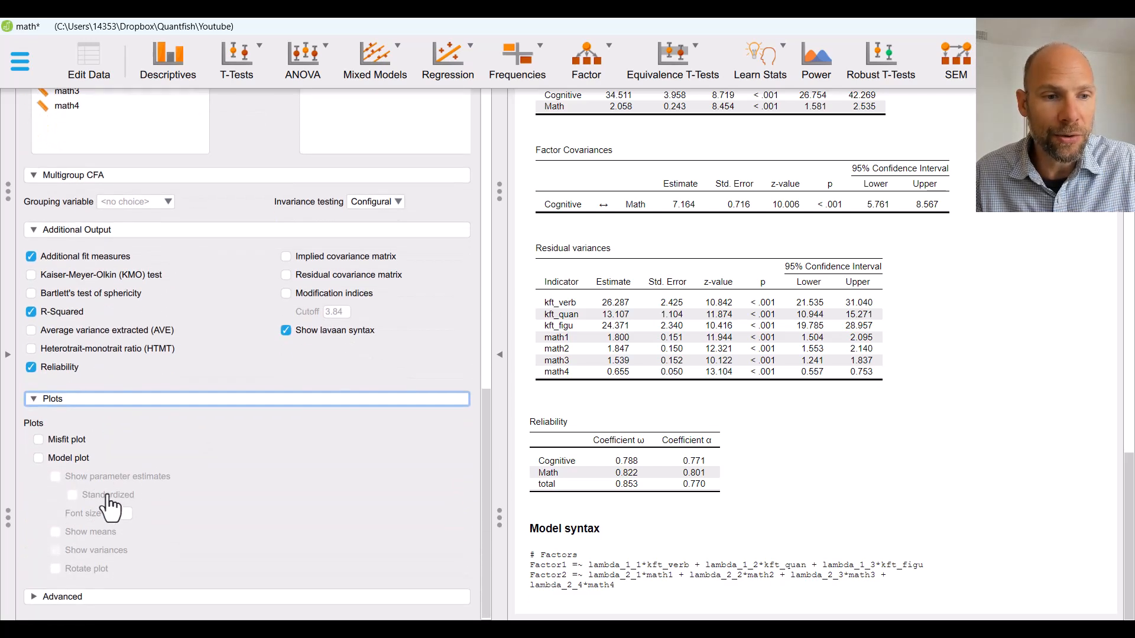
{"action": "left_click", "coordinate": [38, 458]}
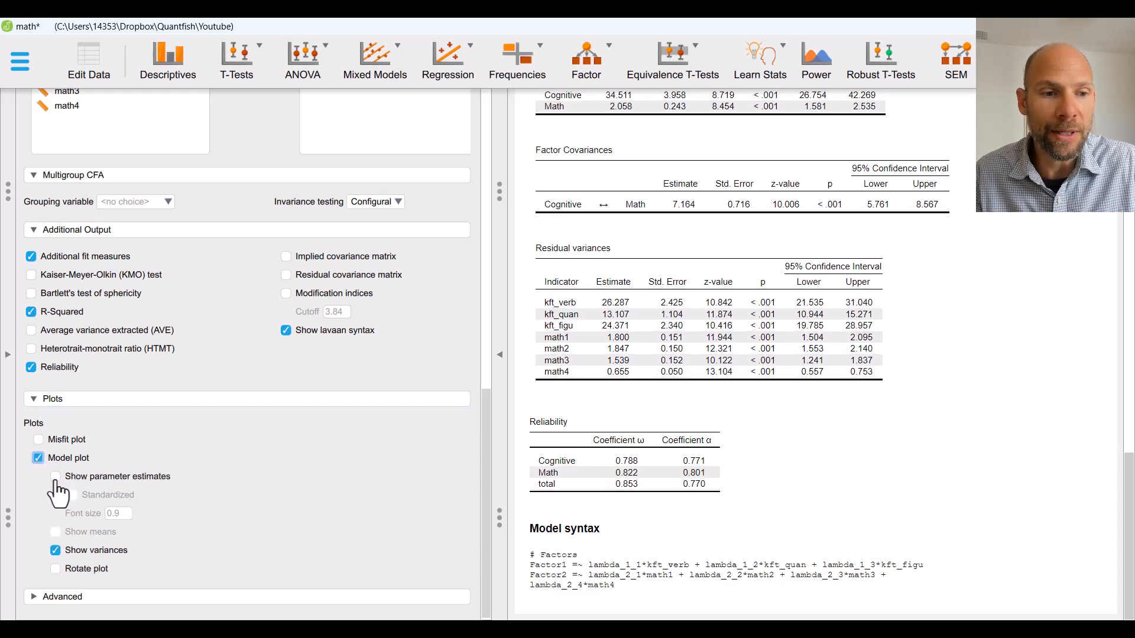
{"action": "left_click", "coordinate": [55, 478]}
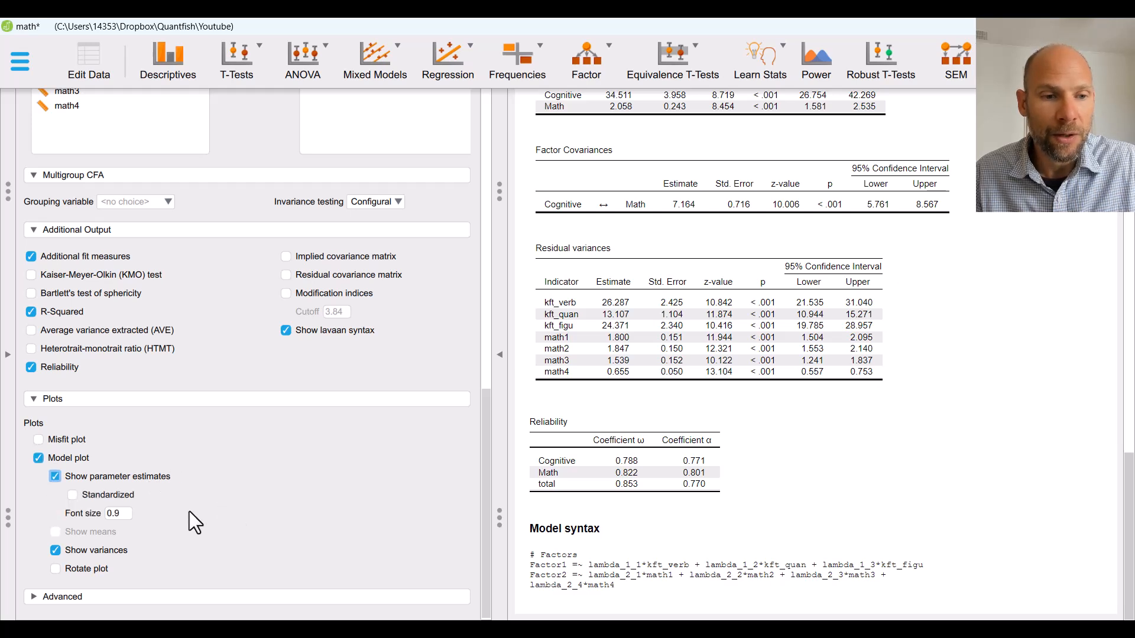
{"action": "left_click", "coordinate": [94, 500]}
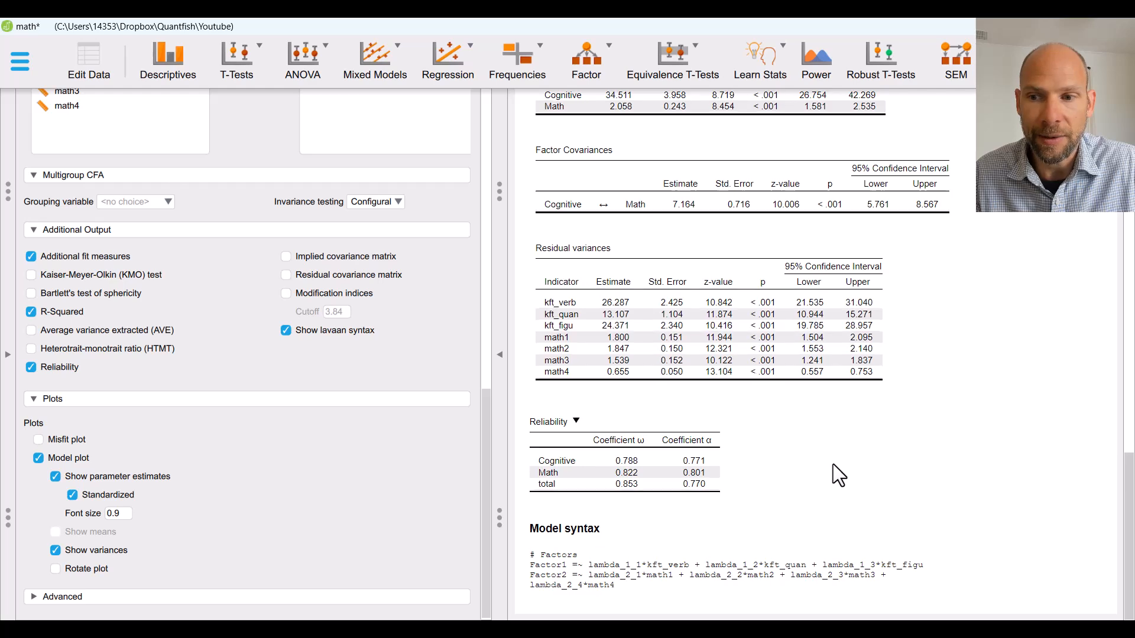
{"action": "scroll", "coordinate": [835, 460], "scroll_direction": "up", "scroll_amount": 3}
{"action": "scroll", "coordinate": [835, 462], "scroll_direction": "up", "scroll_amount": 12}
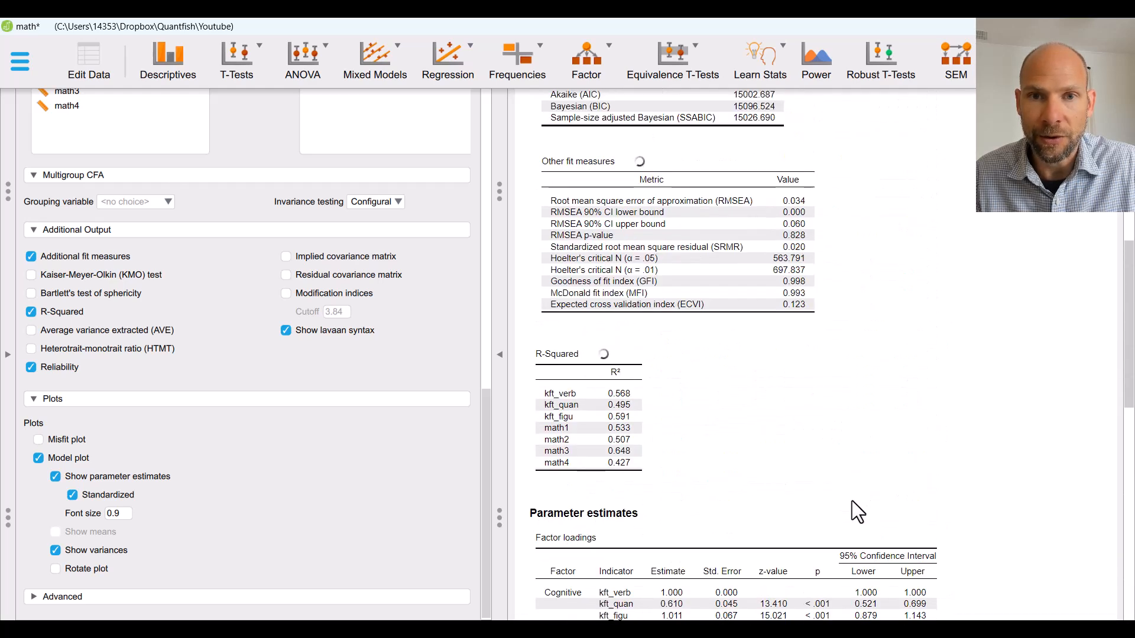
{"action": "mouse_move", "coordinate": [631, 375]}
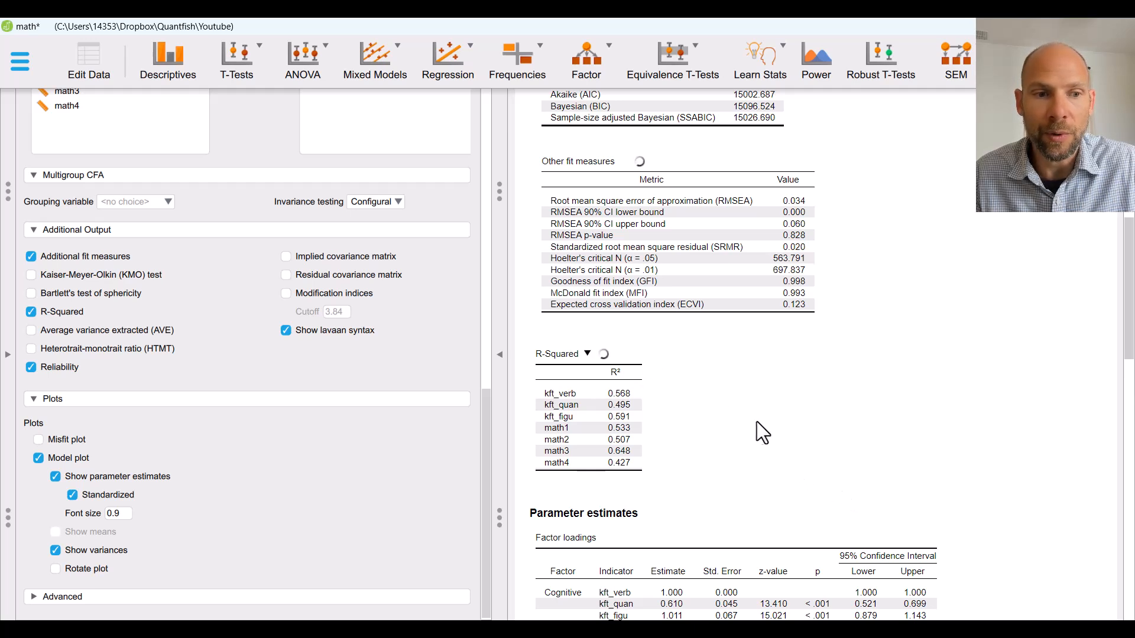
{"action": "scroll", "coordinate": [769, 421], "scroll_direction": "up", "scroll_amount": 8}
{"action": "scroll", "coordinate": [769, 427], "scroll_direction": "down", "scroll_amount": 3}
{"action": "scroll", "coordinate": [771, 429], "scroll_direction": "down", "scroll_amount": 10}
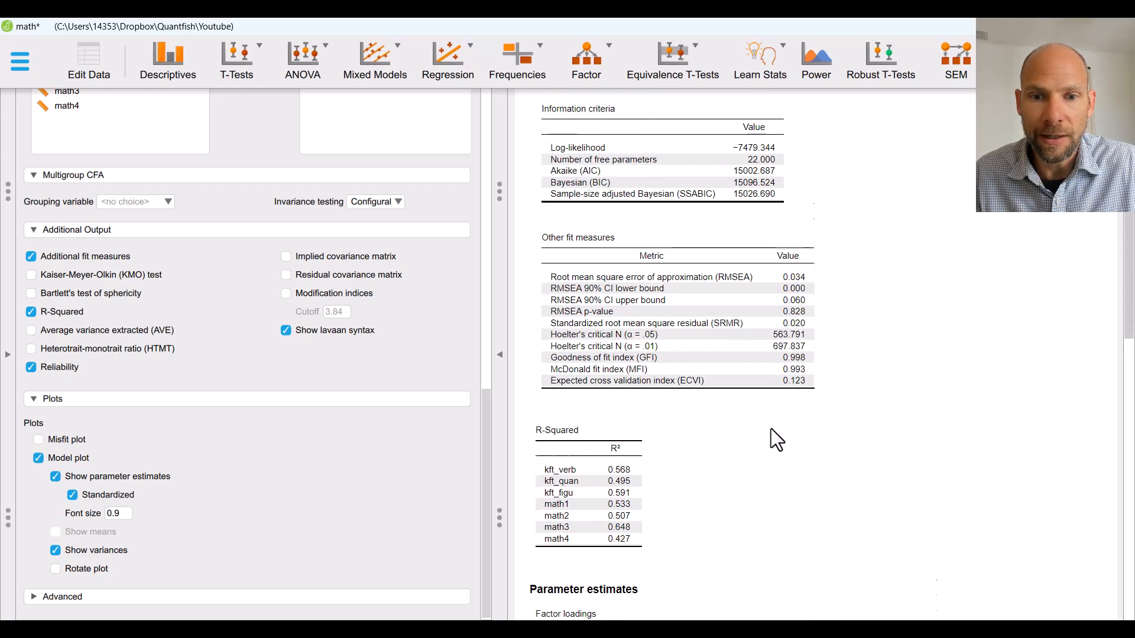
{"action": "scroll", "coordinate": [770, 427], "scroll_direction": "down", "scroll_amount": 10}
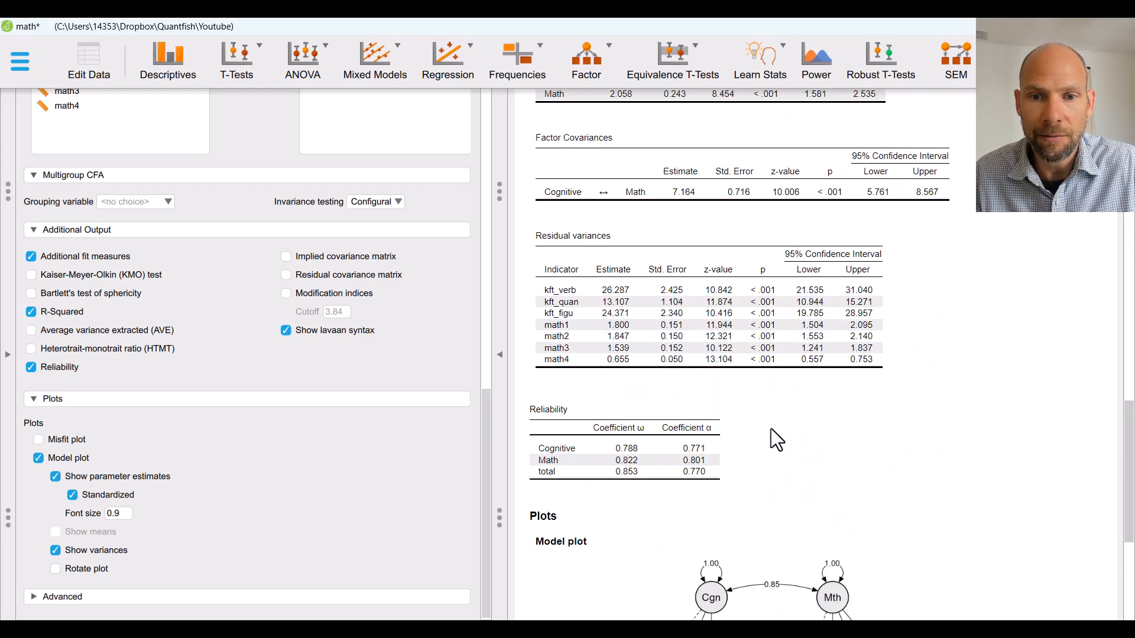